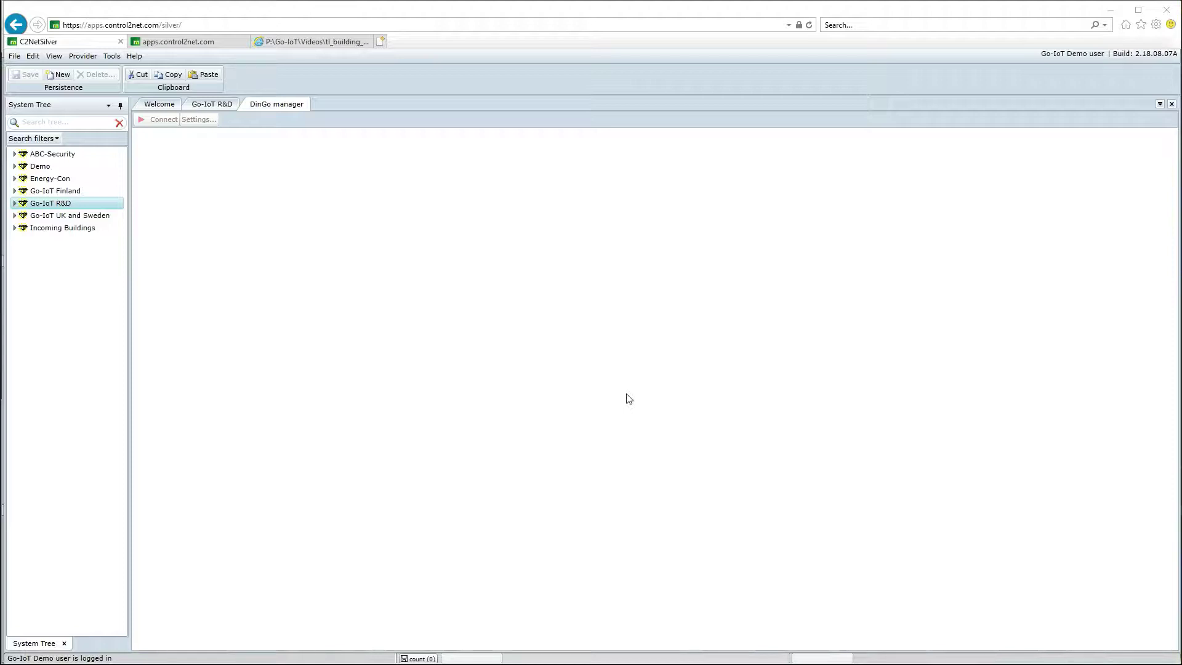
# Step: Expand Go-IoT R&D > Remote buildings, select Building A and connect to its DinGo
pyautogui.click(14, 204)
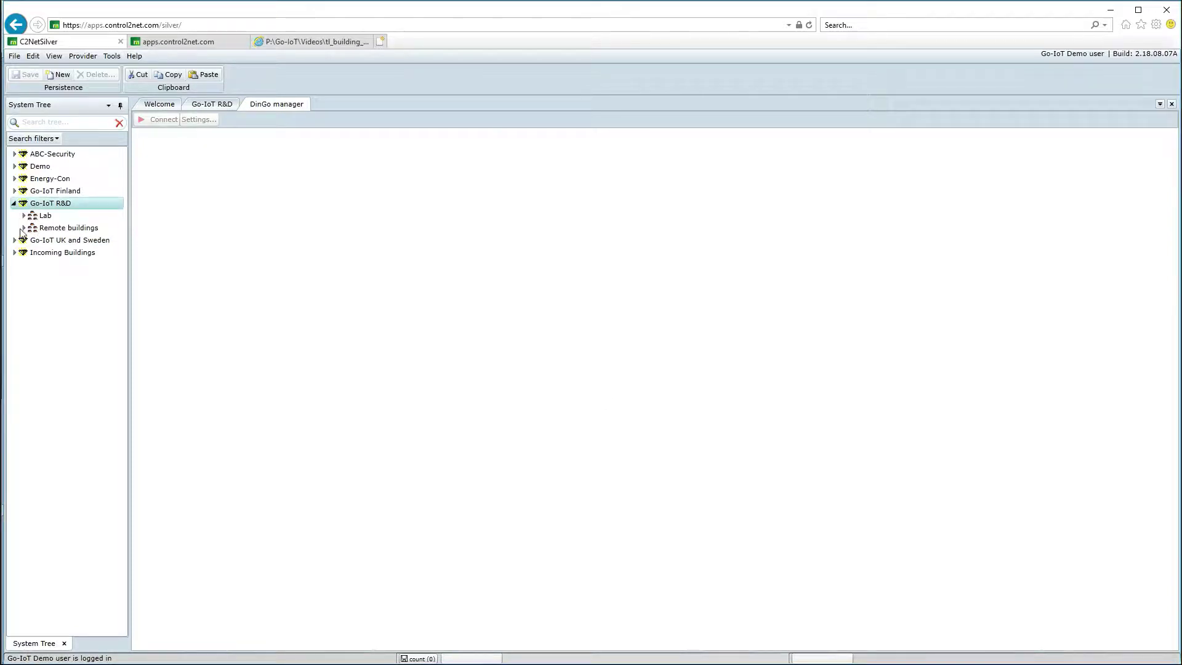
pyautogui.click(46, 229)
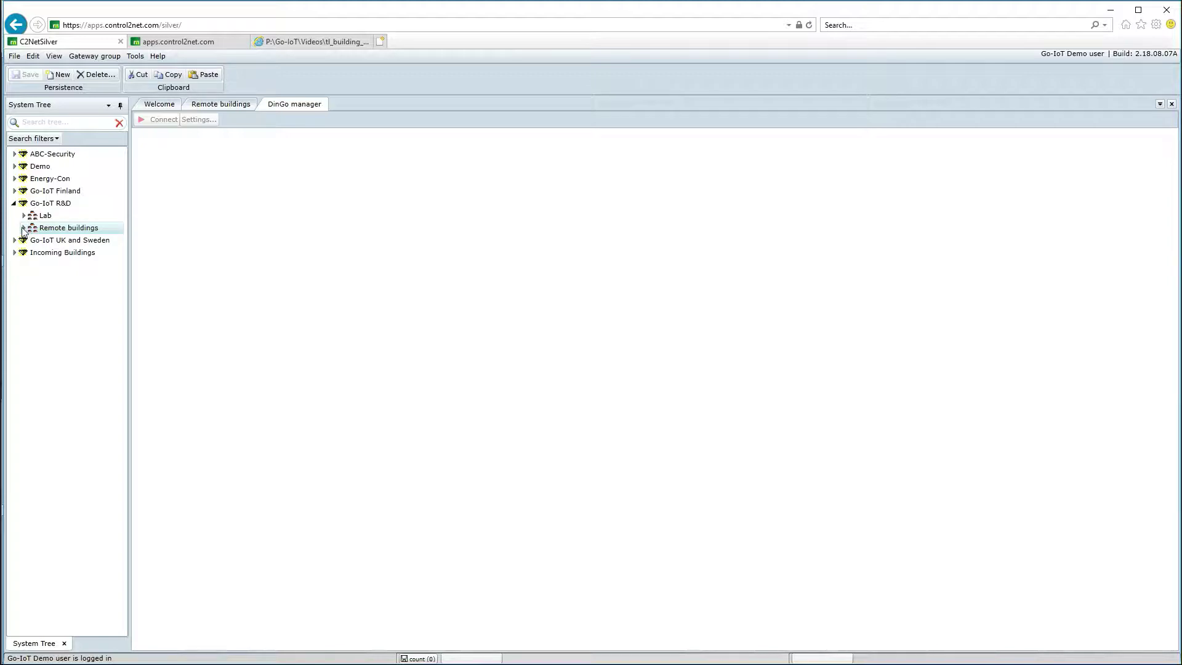
pyautogui.click(23, 228)
pyautogui.click(53, 244)
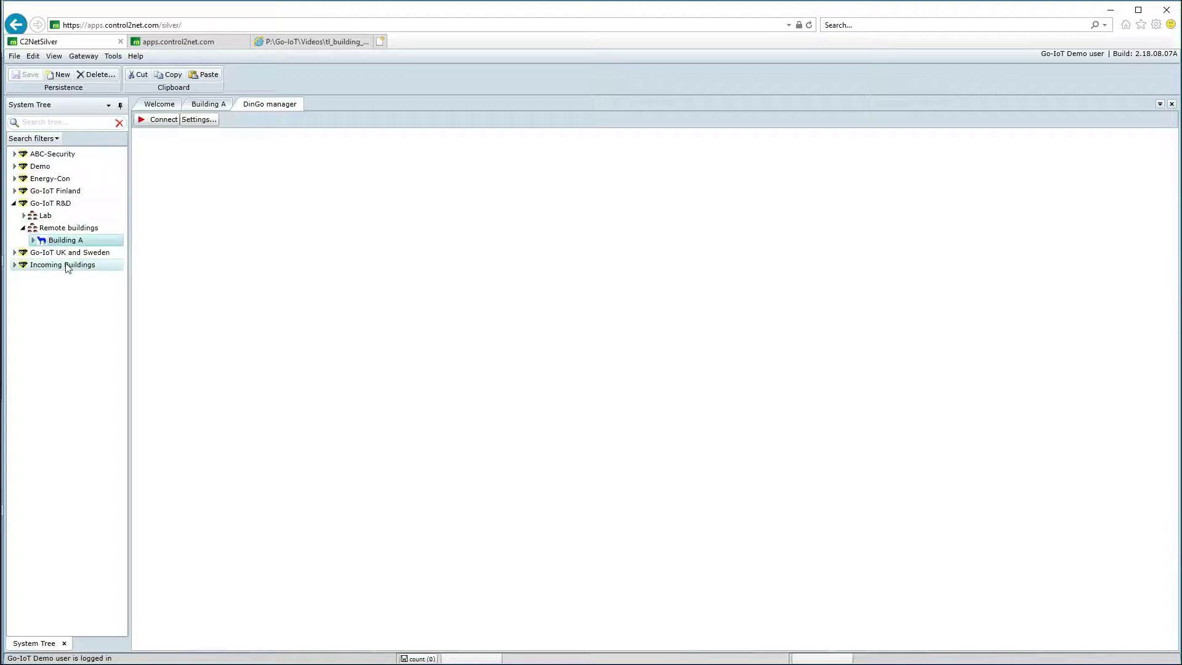
pyautogui.click(157, 120)
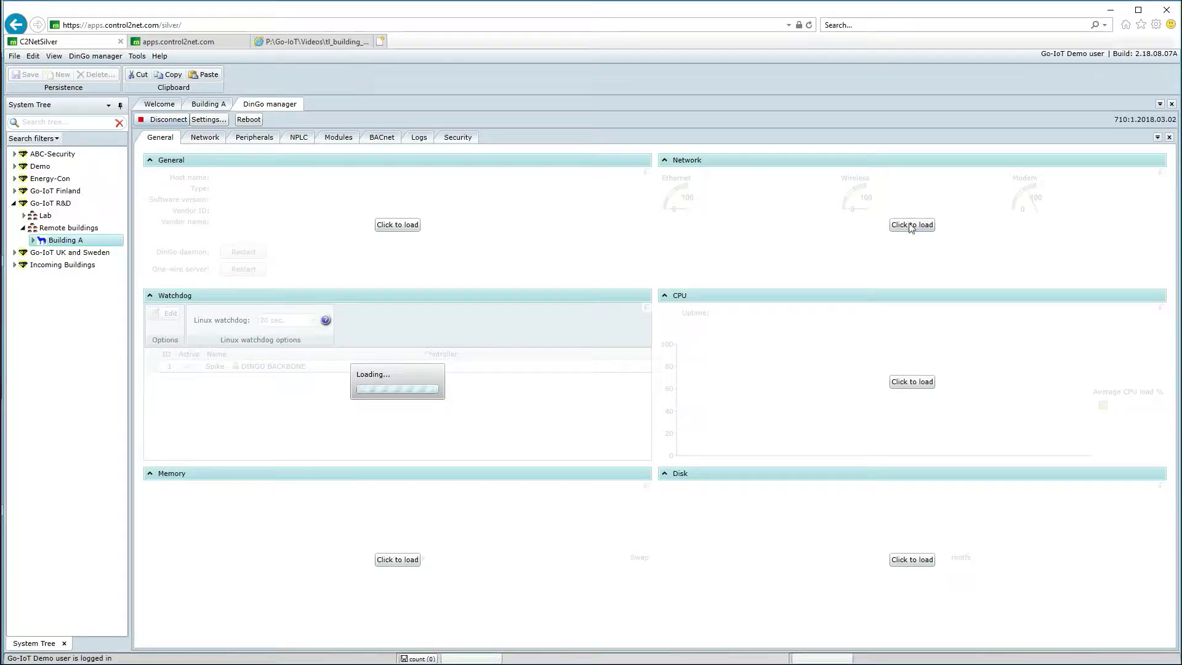
# Step: Load Building A's network status, then show the DinGo's BACnet tree
pyautogui.click(912, 224)
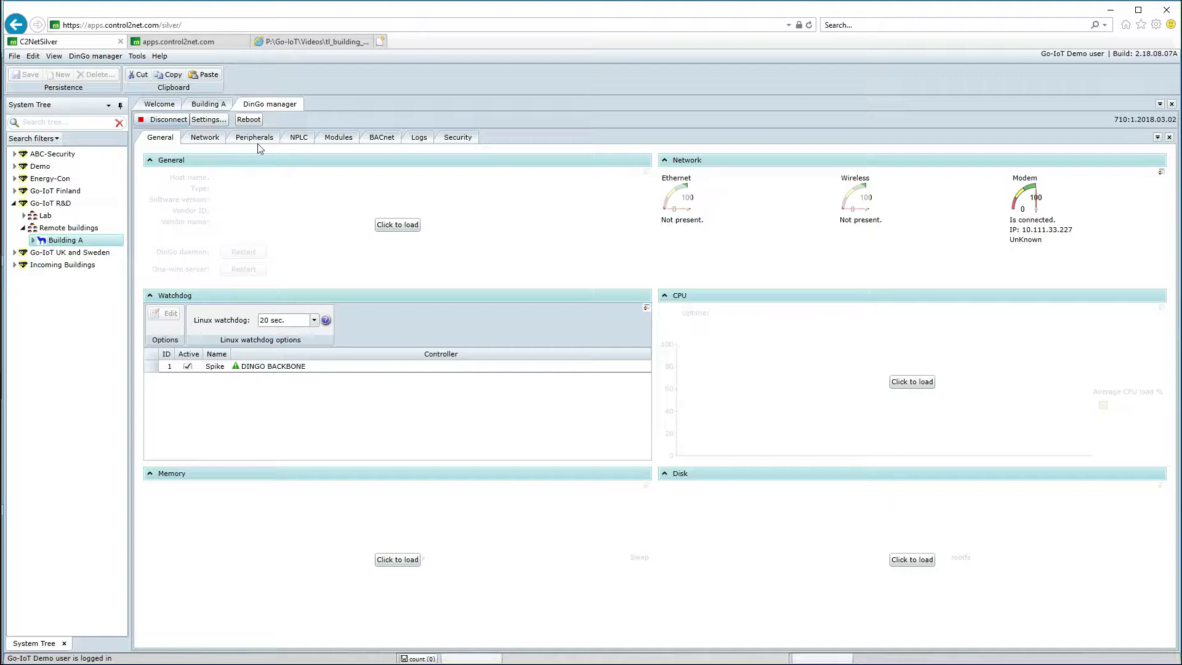
pyautogui.click(382, 137)
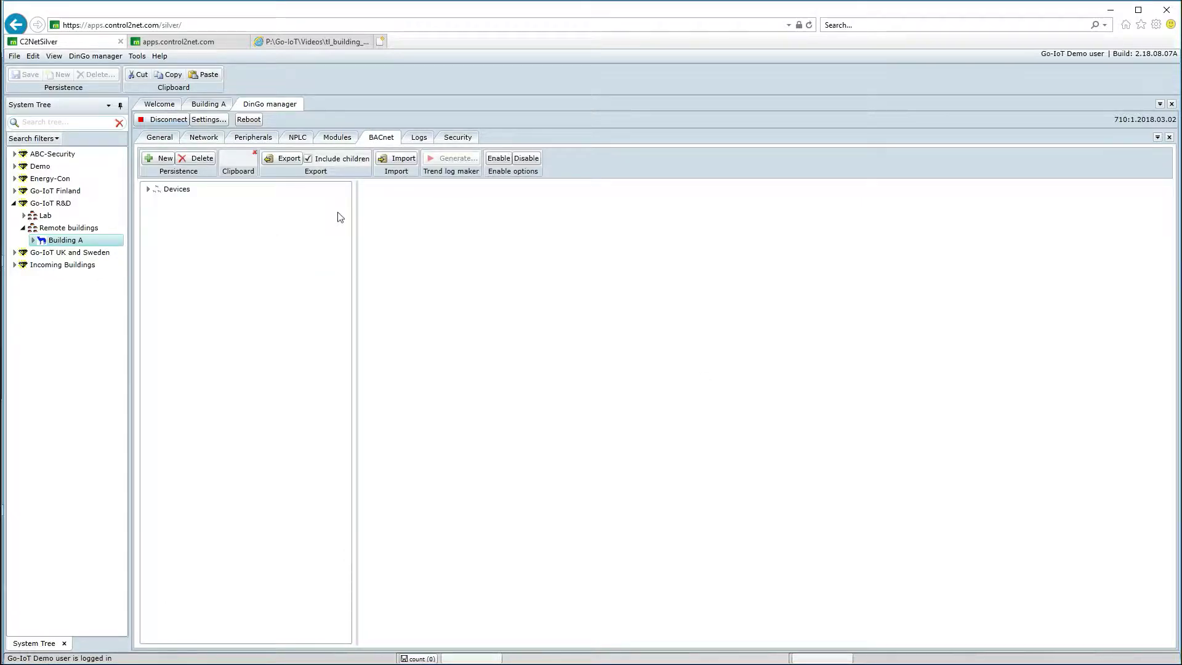
# Step: View meter 104801 (NIBE heat pump) under 104000 > Gateways > Energy Meters, then open Modules
pyautogui.click(149, 188)
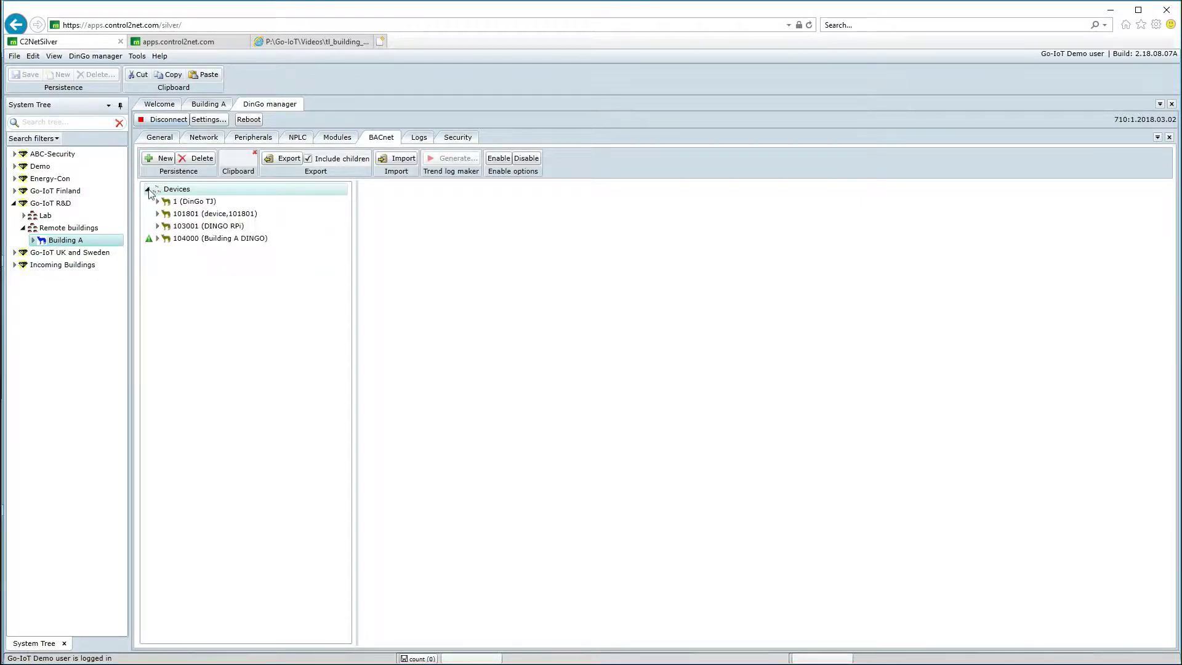
pyautogui.click(158, 239)
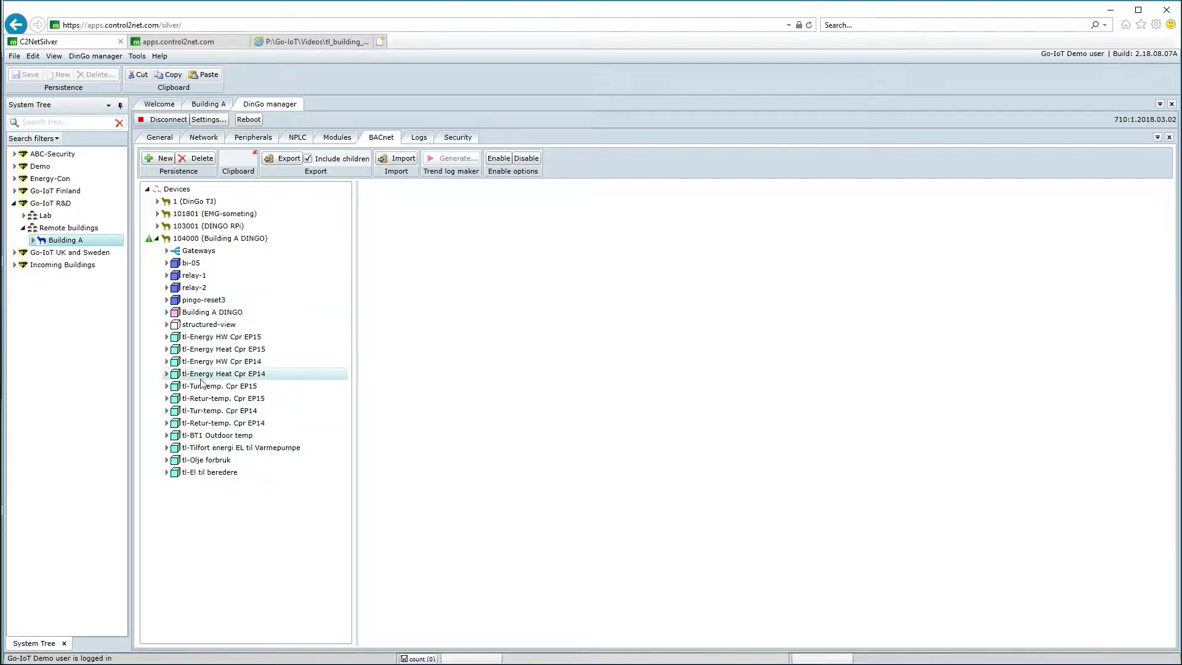
pyautogui.click(166, 251)
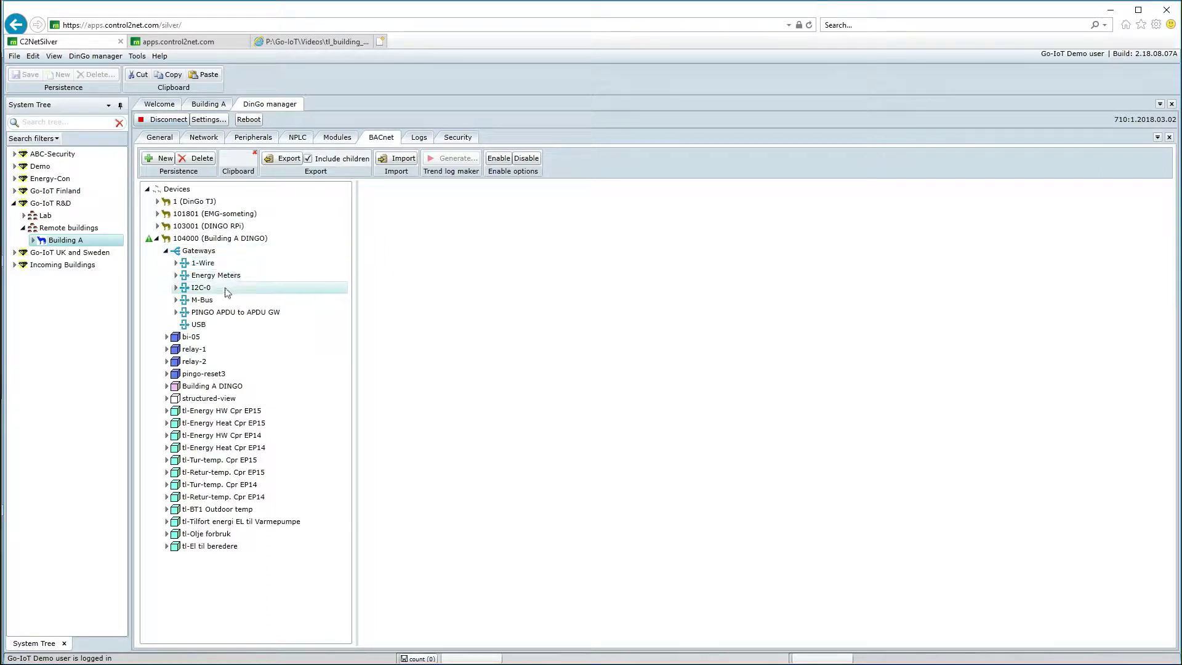
pyautogui.click(176, 278)
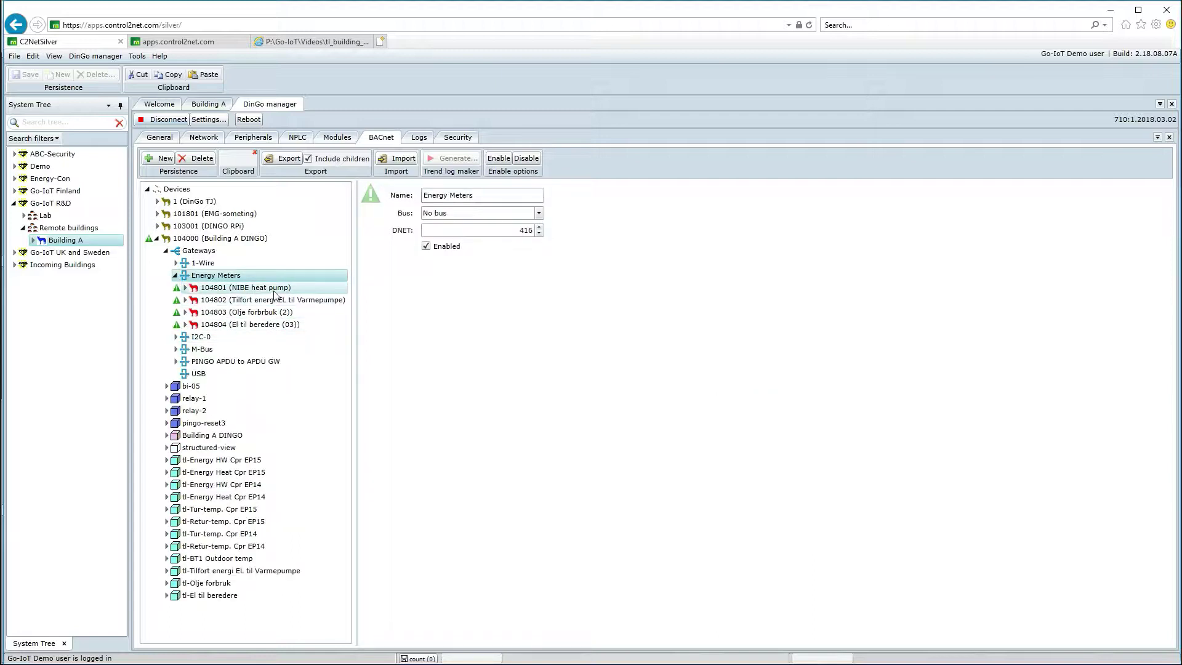
pyautogui.click(229, 289)
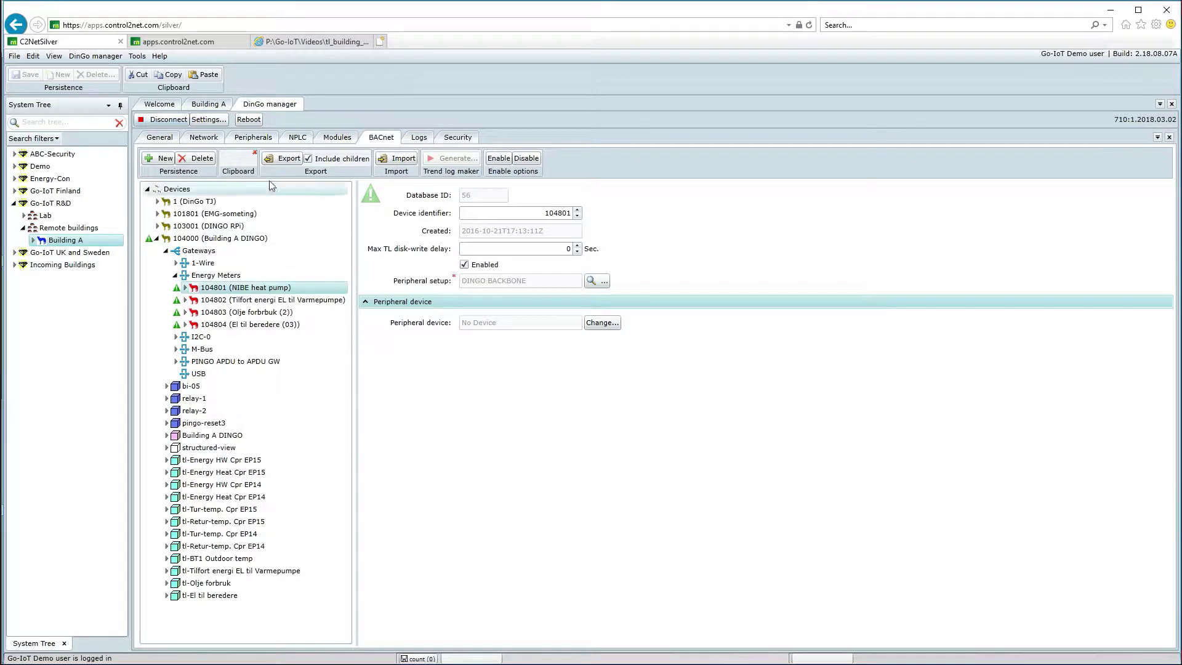
pyautogui.click(341, 139)
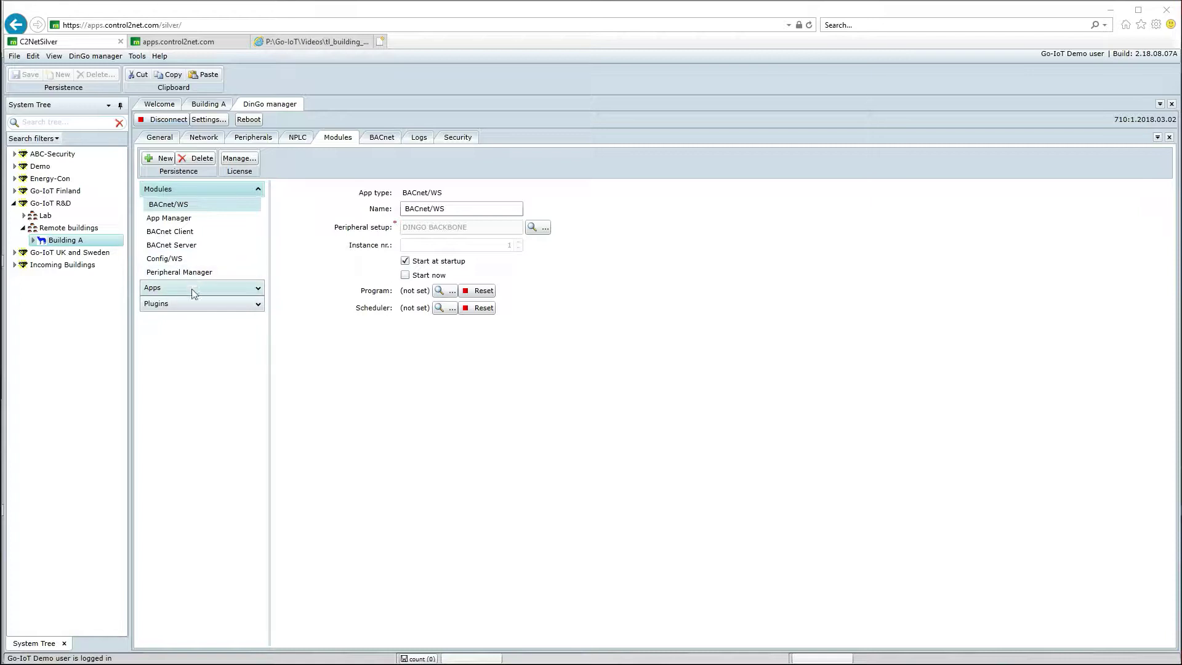
# Step: Review the Who Is request demo app among installed apps and start a new app instance
pyautogui.click(259, 290)
pyautogui.click(203, 234)
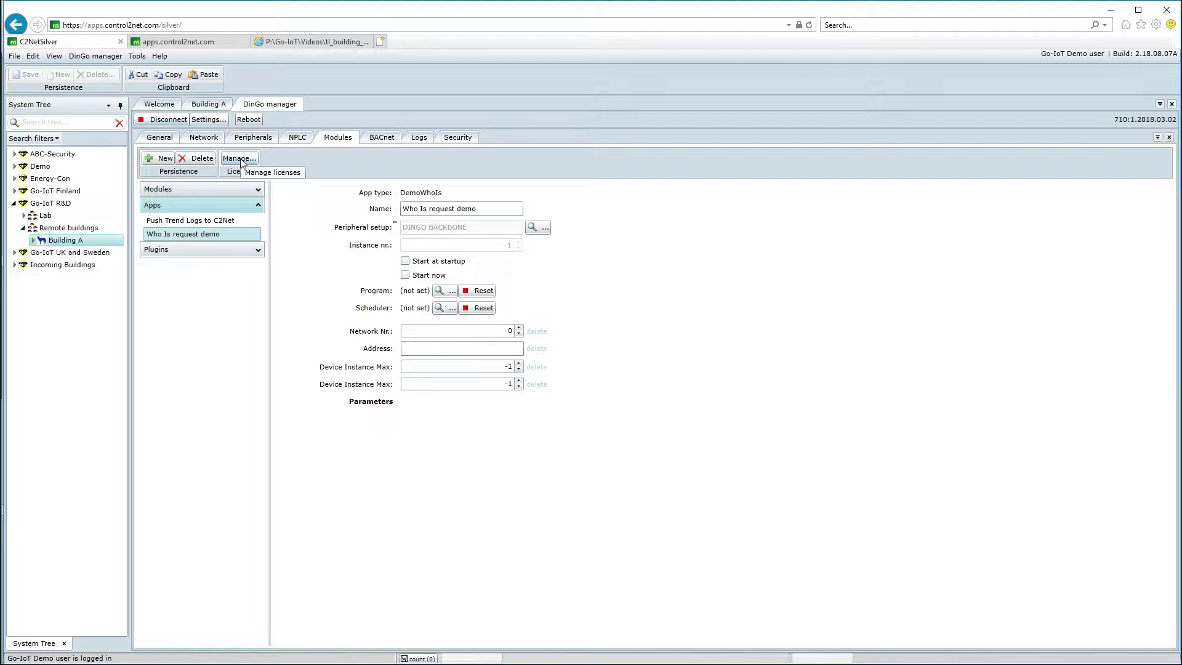
pyautogui.click(162, 158)
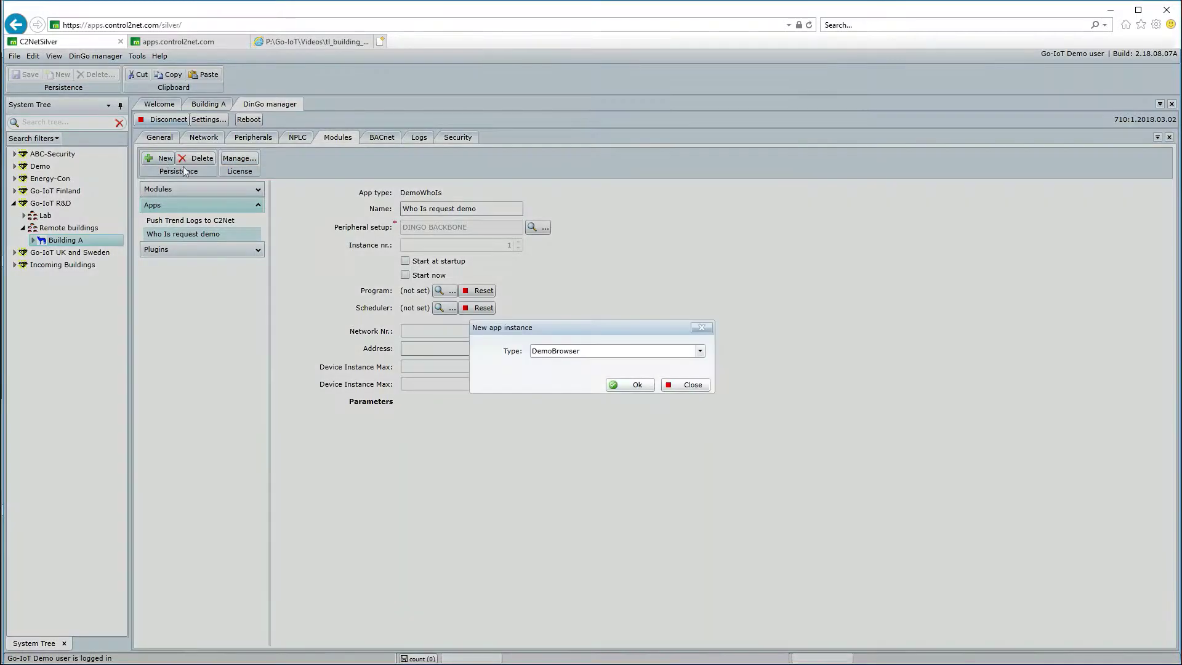
# Step: Create a new app instance of type TrendLog Pusher
pyautogui.click(700, 350)
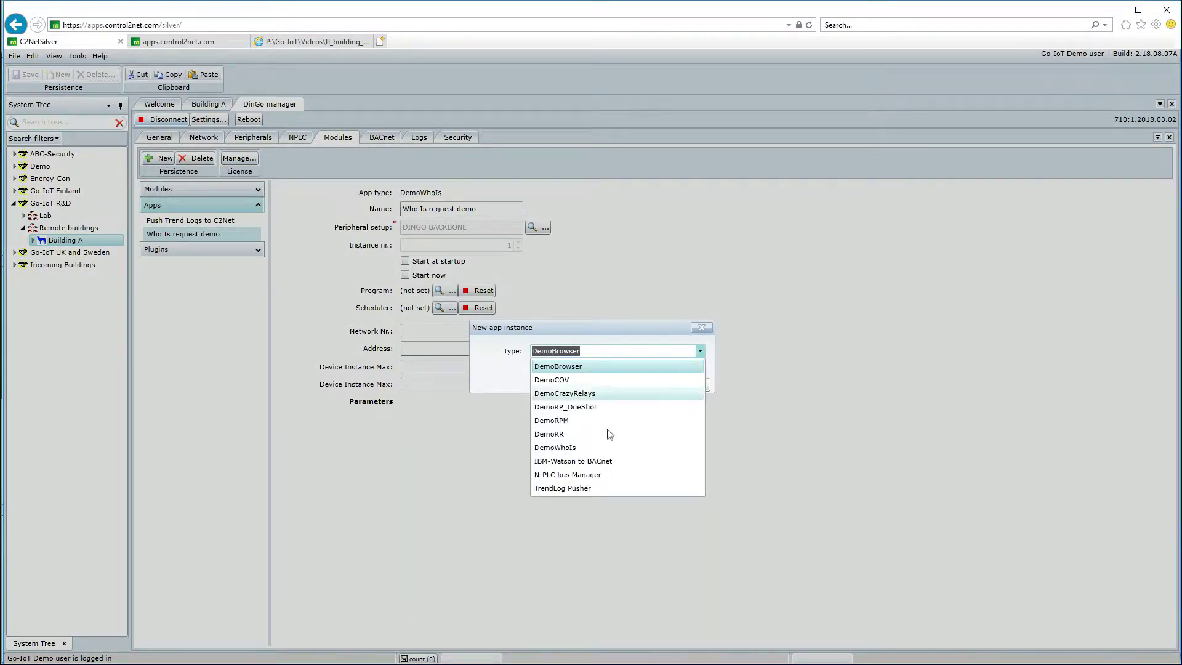
pyautogui.click(562, 488)
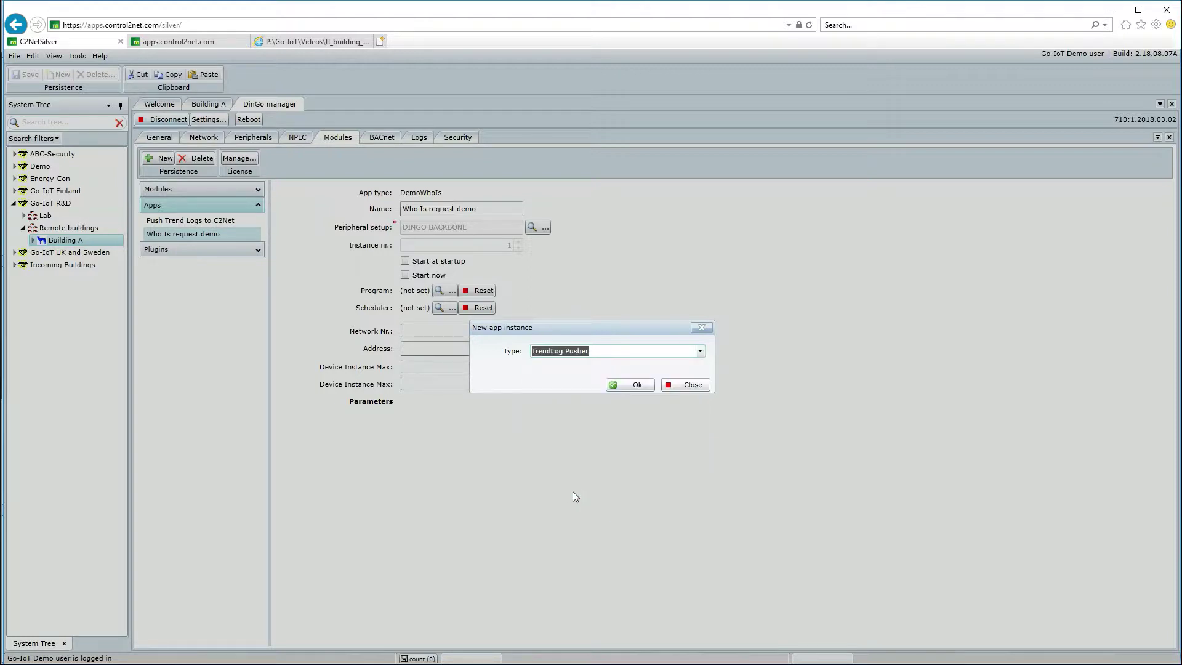
pyautogui.click(636, 385)
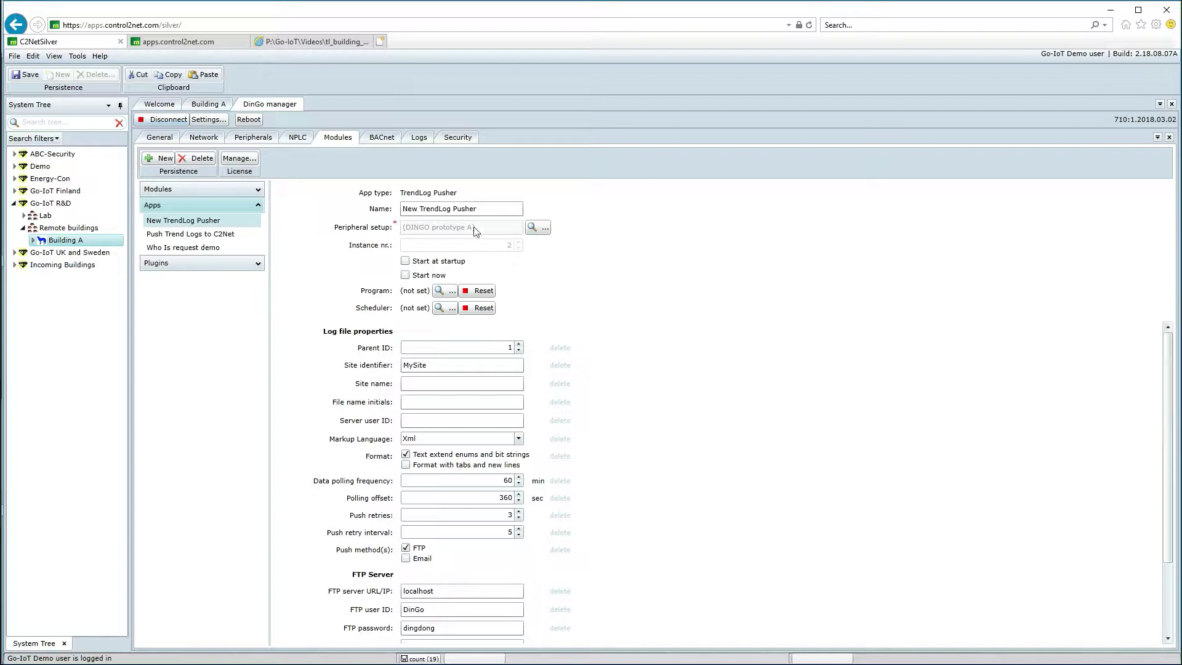
# Step: Rename the app from 'New TrendLog Pusher' to 'Demo TrendLog Pusher'
pyautogui.click(434, 206)
pyautogui.moveTo(418, 208); pyautogui.dragTo(397, 211)
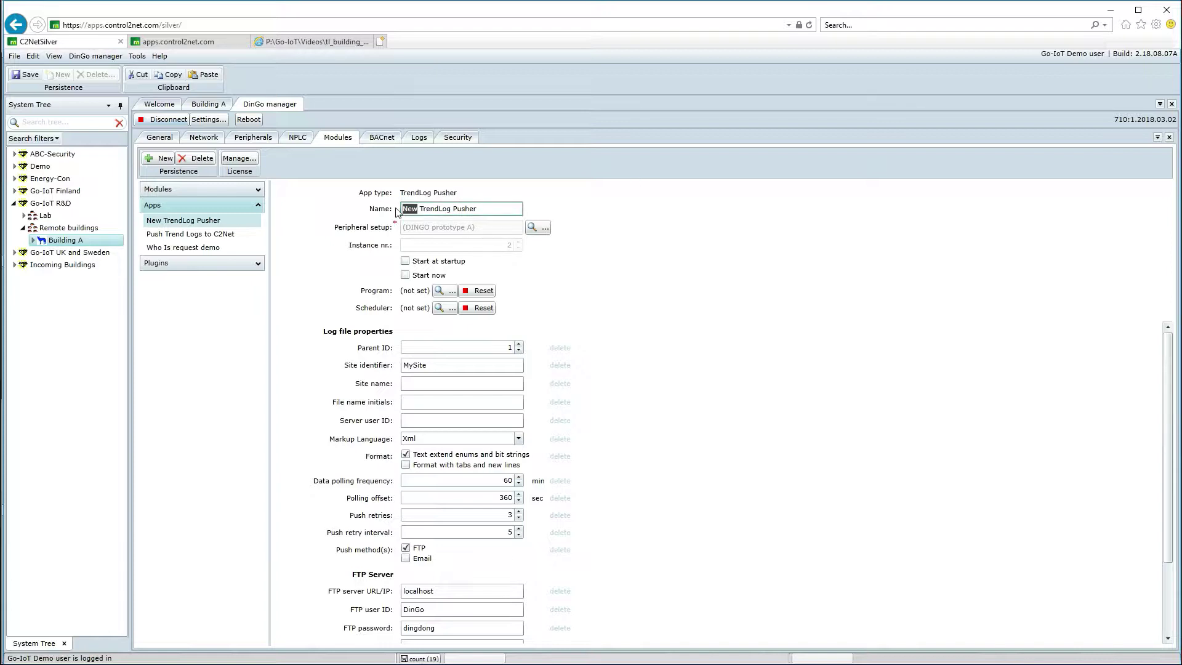
pyautogui.press('Right')
pyautogui.hotkey('shift', 'End')
pyautogui.hotkey('shift', 'Left')
pyautogui.hotkey('shift', 'Left')
pyautogui.hotkey('shift', 'Left')
pyautogui.hotkey('shift', 'Left')
pyautogui.hotkey('shift', 'Left')
pyautogui.hotkey('shift', 'Left')
pyautogui.hotkey('shift', 'Left')
pyautogui.hotkey('shift', 'Left')
pyautogui.hotkey('shift', 'Left')
pyautogui.hotkey('shift', 'Left')
pyautogui.hotkey('shift', 'Left')
pyautogui.hotkey('shift', 'Left')
pyautogui.hotkey('shift', 'Left')
pyautogui.hotkey('shift', 'Left')
pyautogui.hotkey('shift', 'Left')
pyautogui.hotkey('shift', 'Left')
pyautogui.write('Demo')
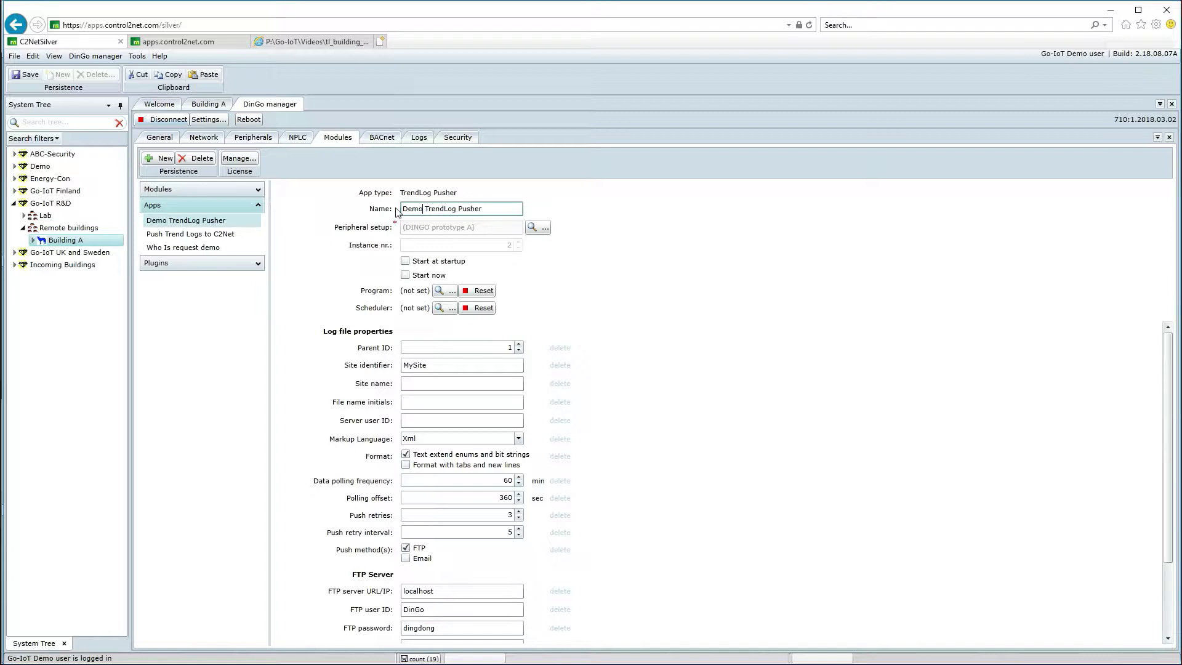
# Step: Enable Start at startup, set Parent ID to 999 and begin replacing the Site identifier
pyautogui.click(406, 262)
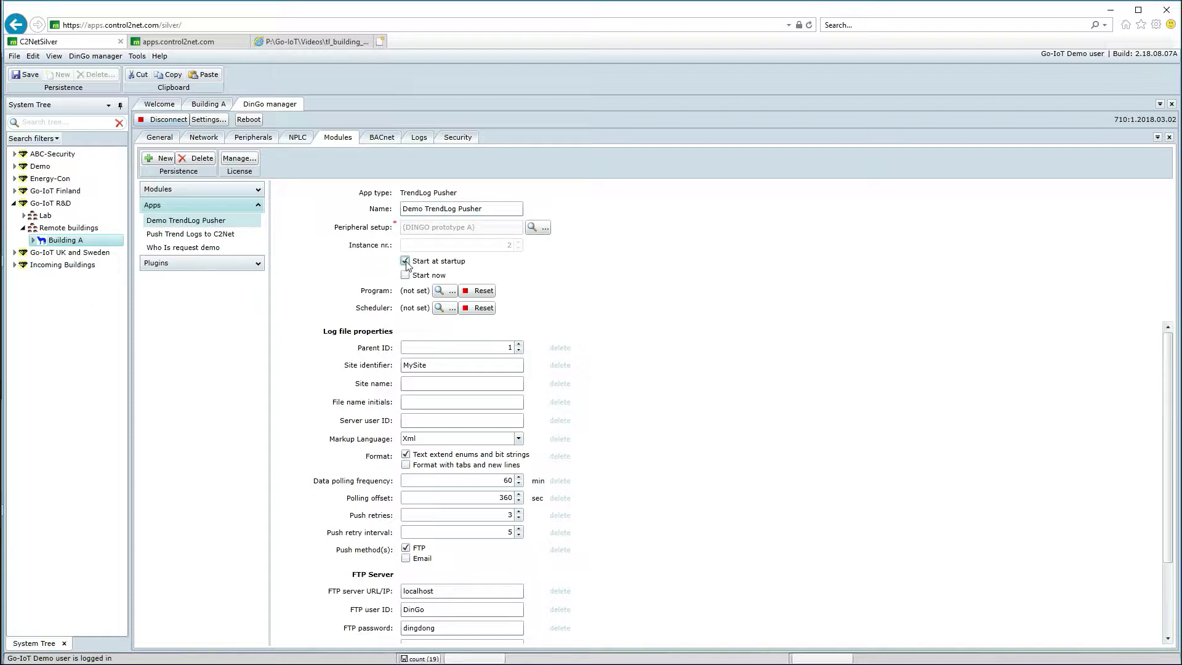
pyautogui.click(458, 348)
pyautogui.write('999')
pyautogui.click(432, 367)
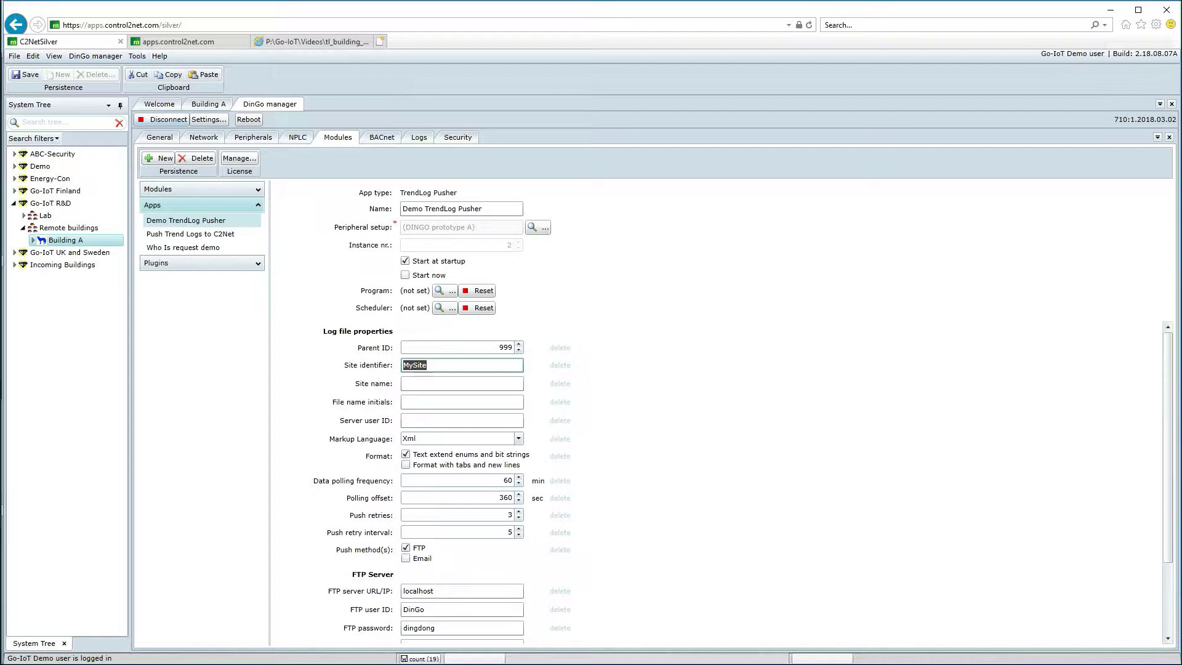
pyautogui.write('building_a')
# Step: Set Site identifier to building_a and Site name to 'Building A'
pyautogui.click(493, 382)
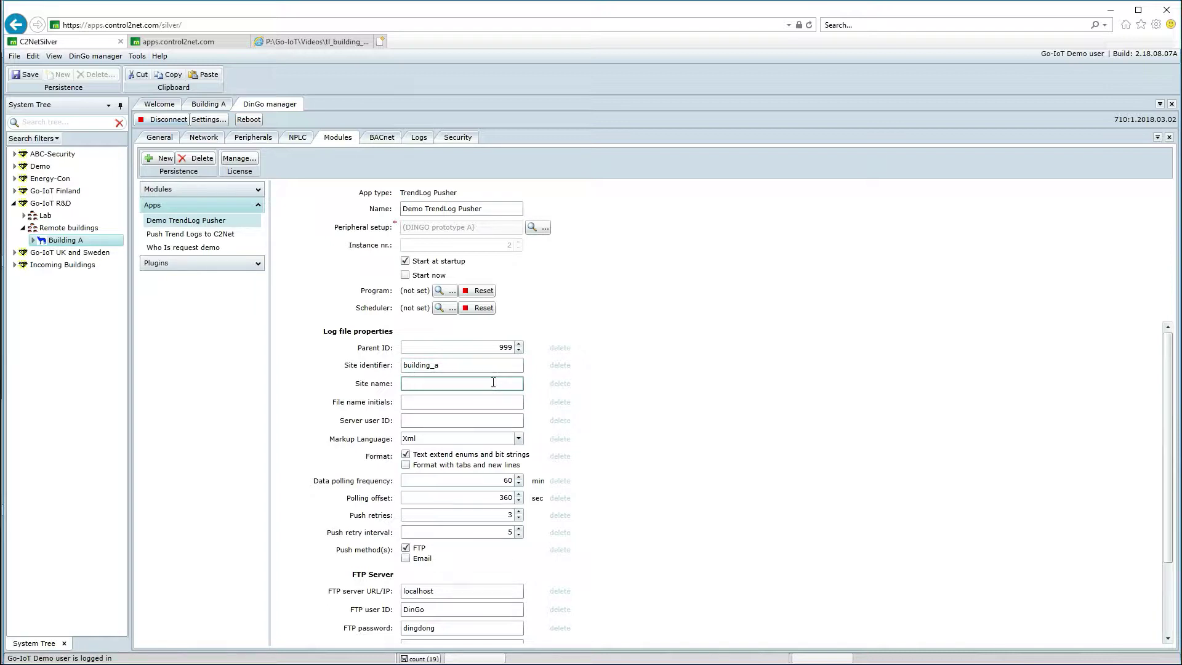
pyautogui.write('Building A')
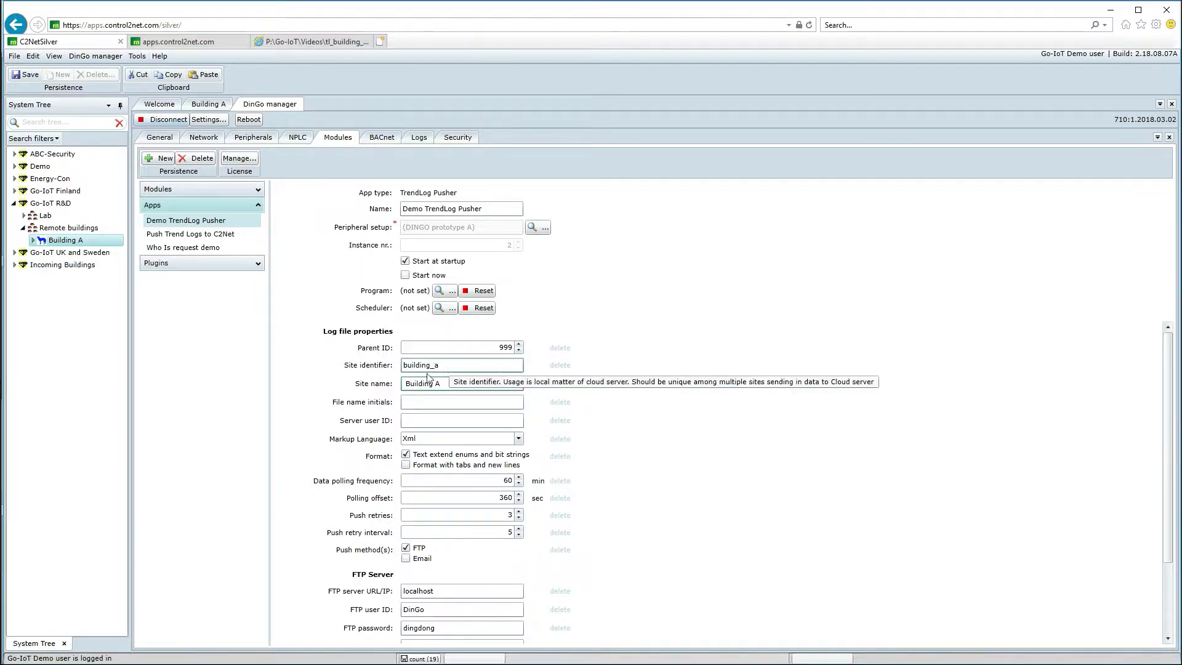
# Step: Copy building_a into File name initials and enter the C2Net user name as Server user ID
pyautogui.click(418, 404)
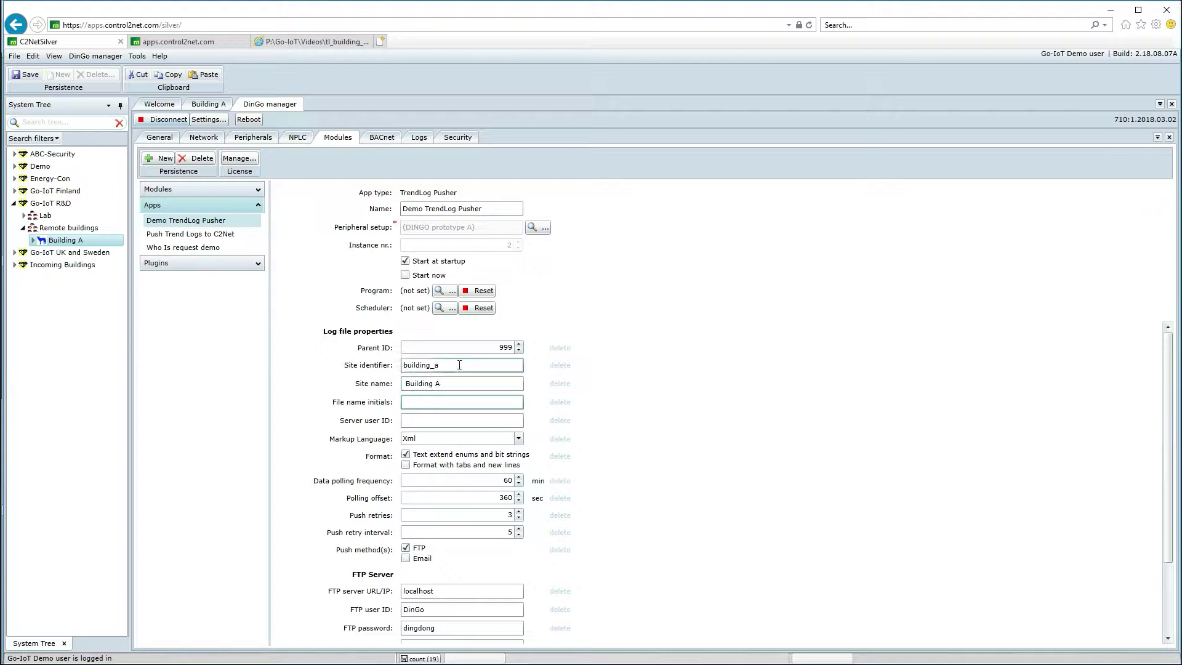
pyautogui.moveTo(460, 365); pyautogui.dragTo(367, 380)
pyautogui.hotkey('ctrl', 'c')
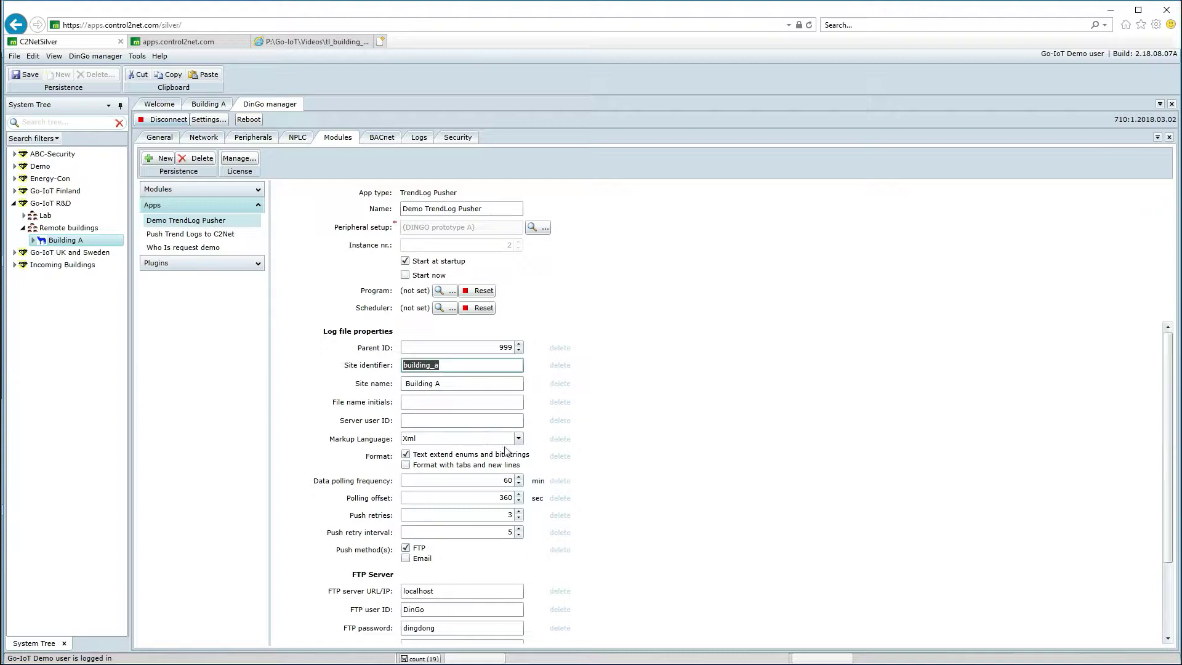
pyautogui.click(443, 401)
pyautogui.hotkey('ctrl', 'v')
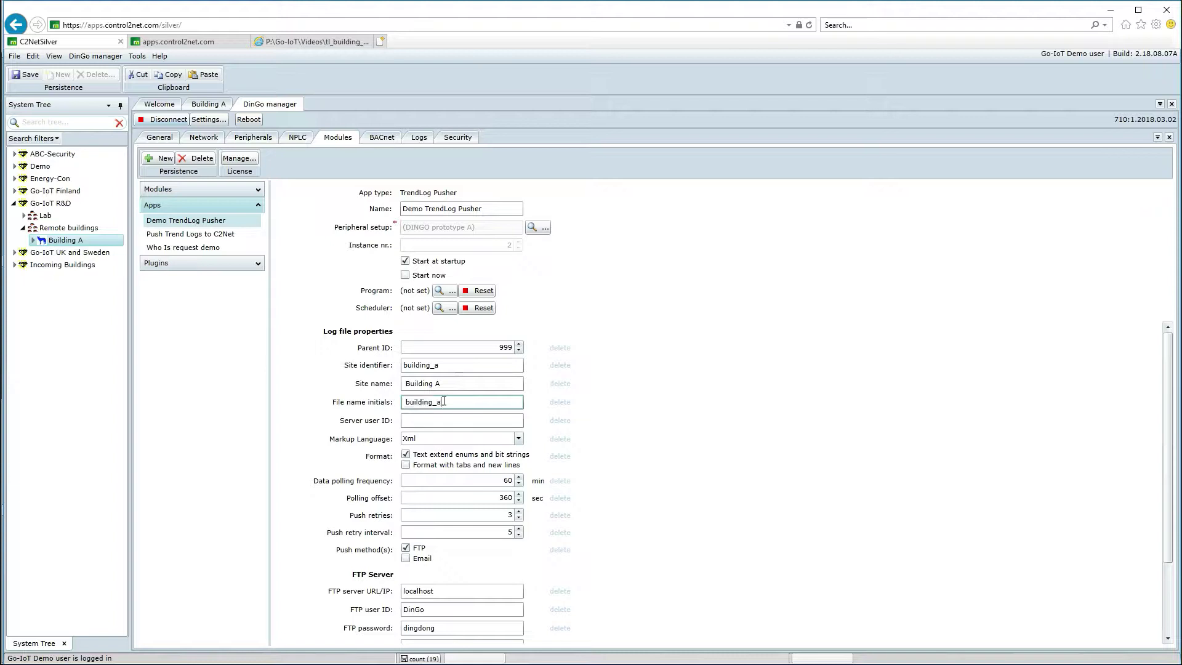
pyautogui.click(438, 425)
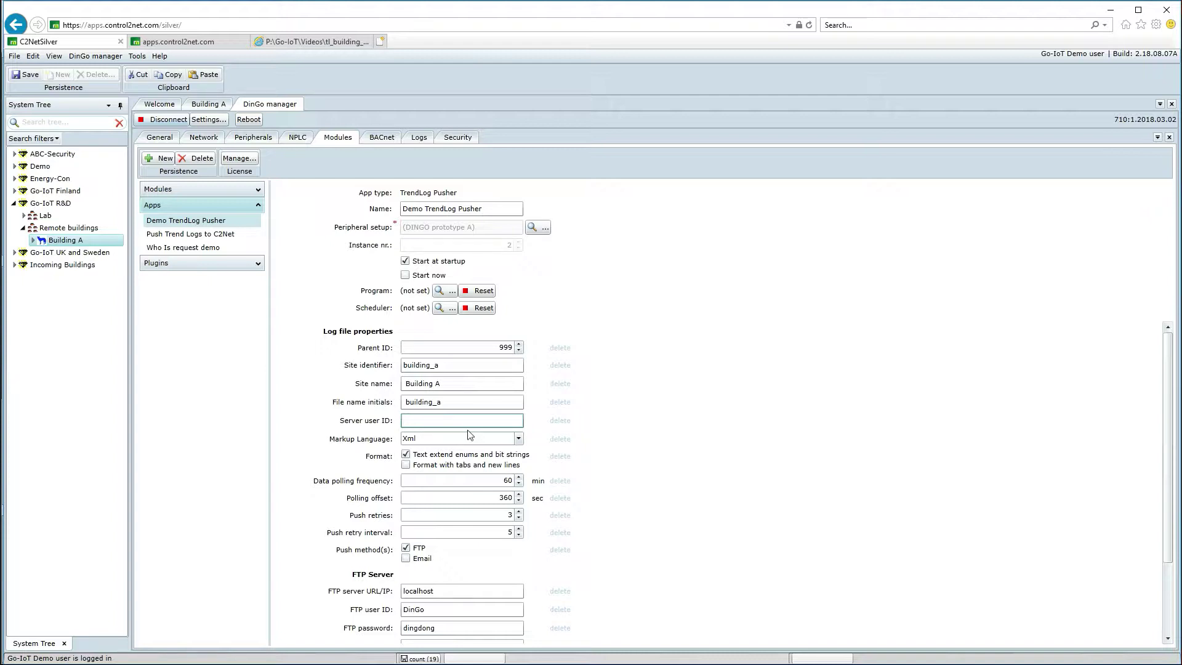
pyautogui.write('juliuscesar')
# Step: Keep Xml markup, untick 'Text extend enums and bit strings', and set Push retries to 0
pyautogui.click(519, 438)
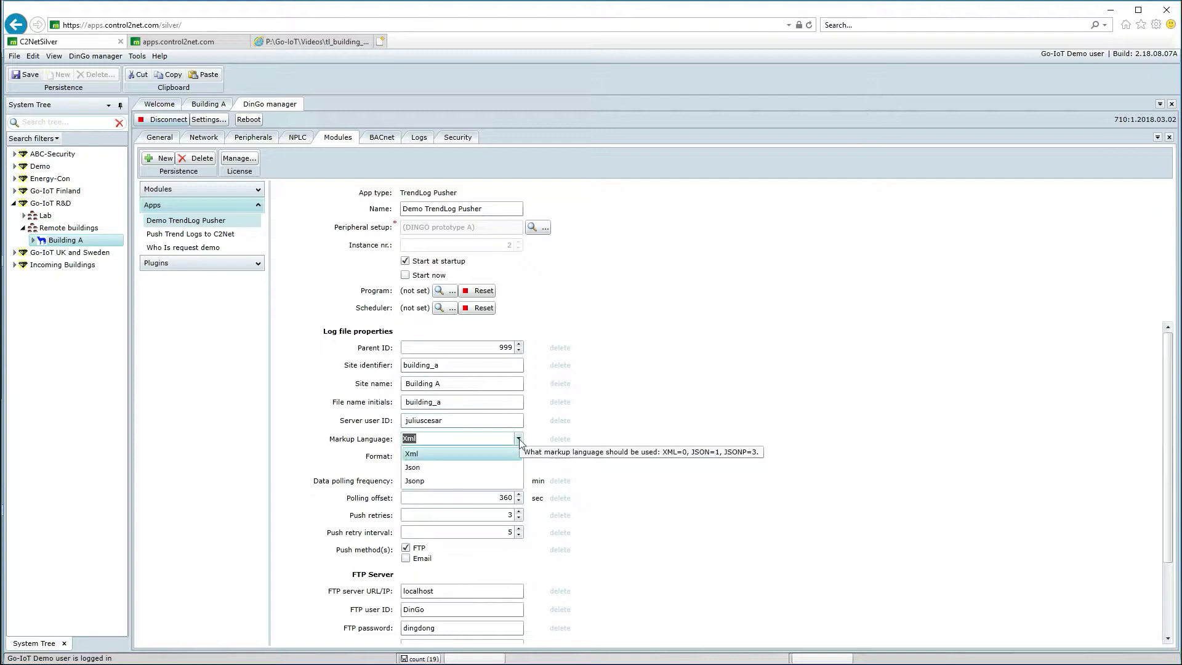
pyautogui.click(429, 456)
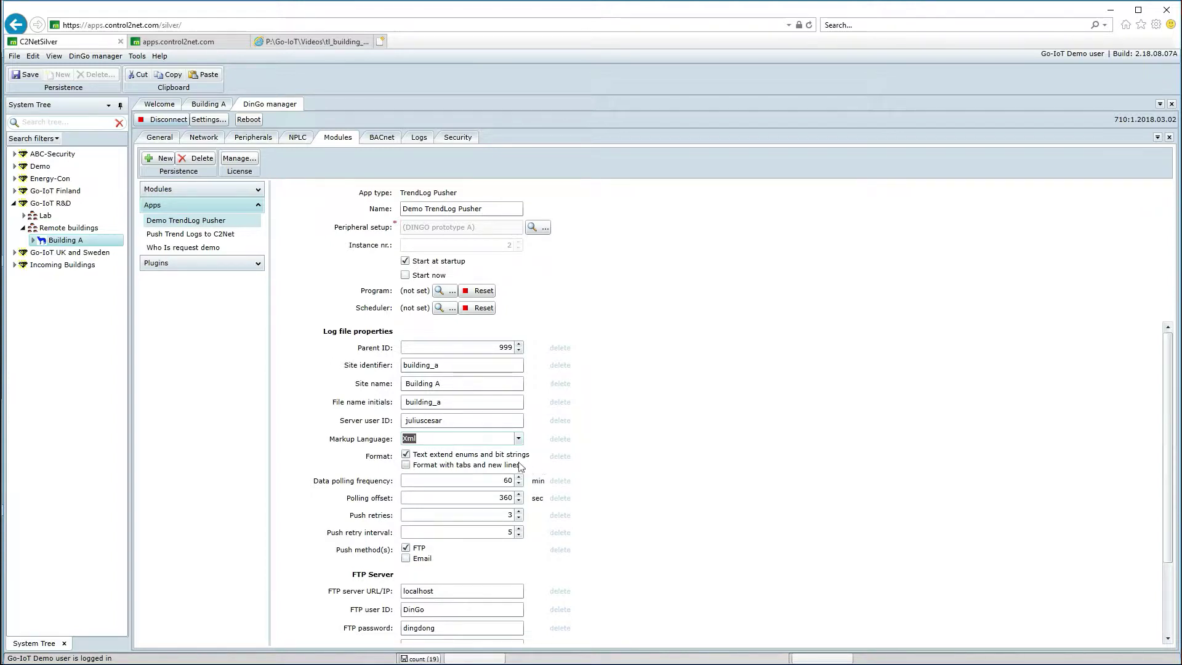
pyautogui.click(406, 454)
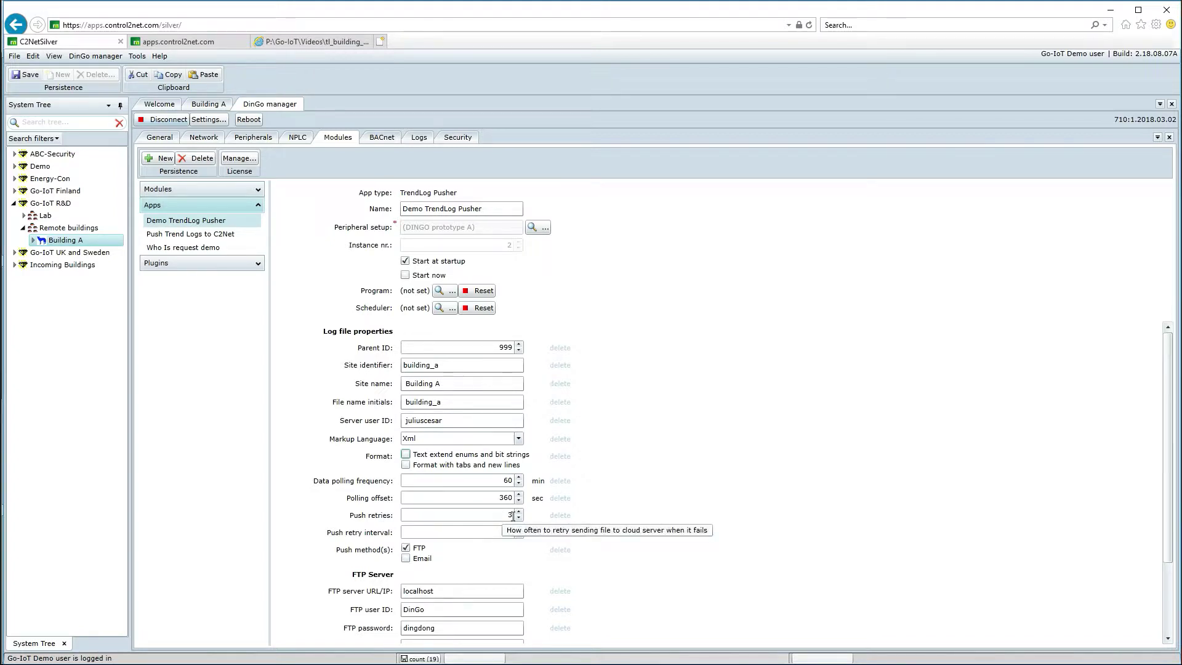
pyautogui.doubleClick(512, 515)
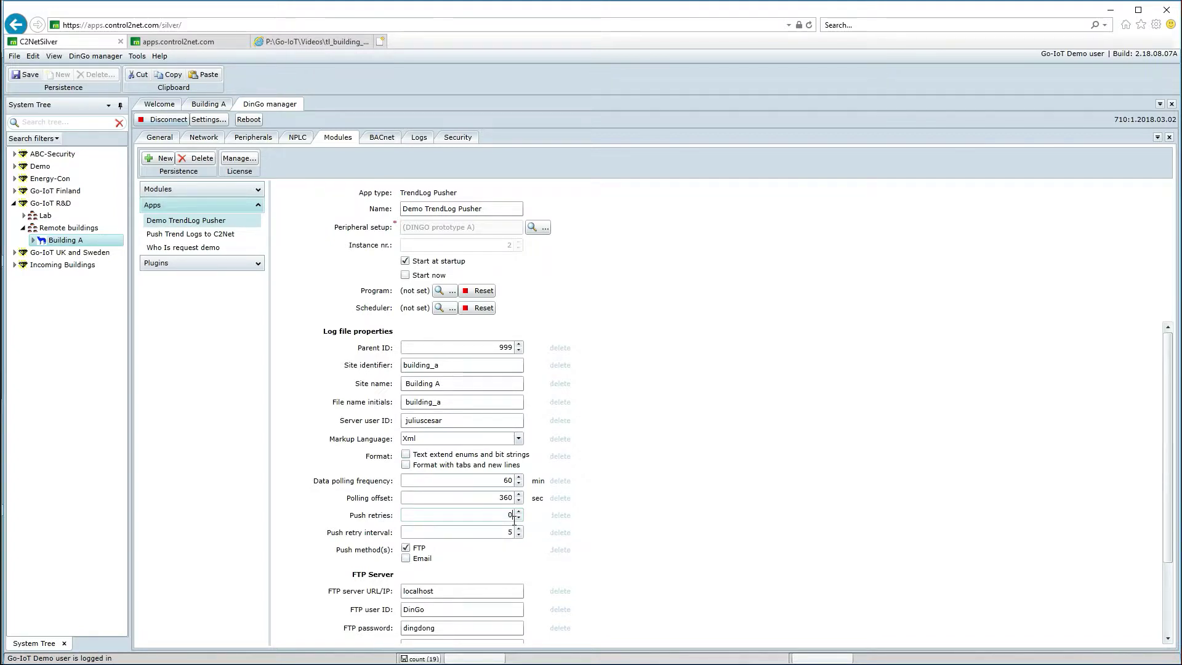
pyautogui.write('0')
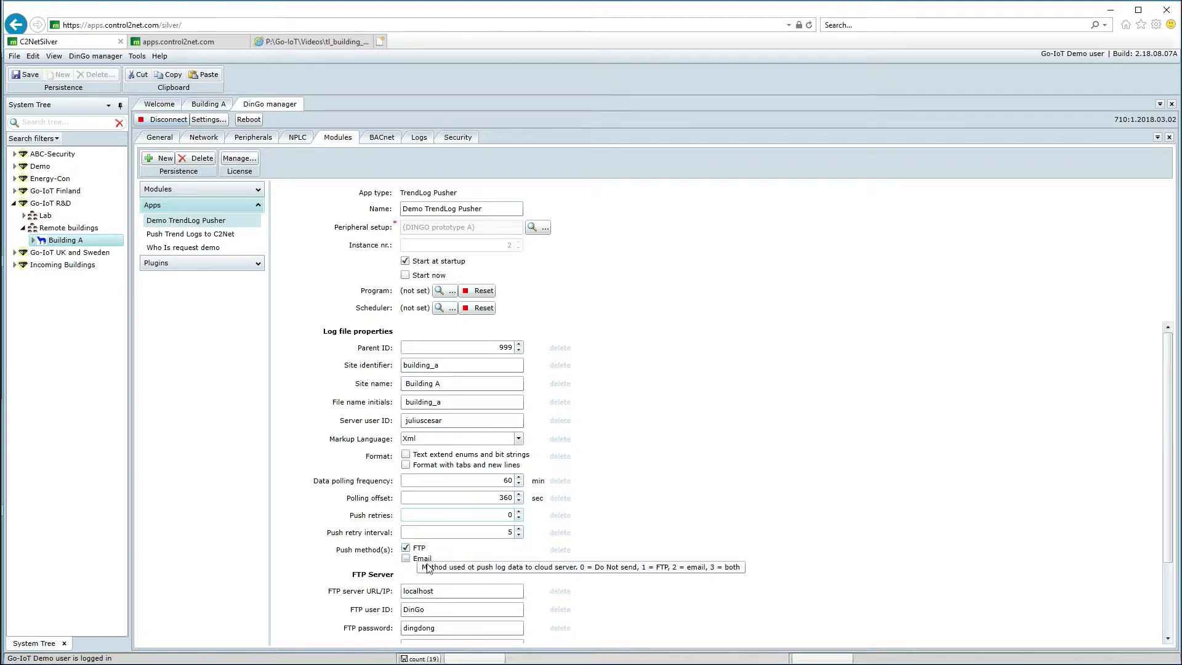
# Step: Set the FTP server URL/IP to ftp.mysite.com
pyautogui.scroll(-3, 410, 551)
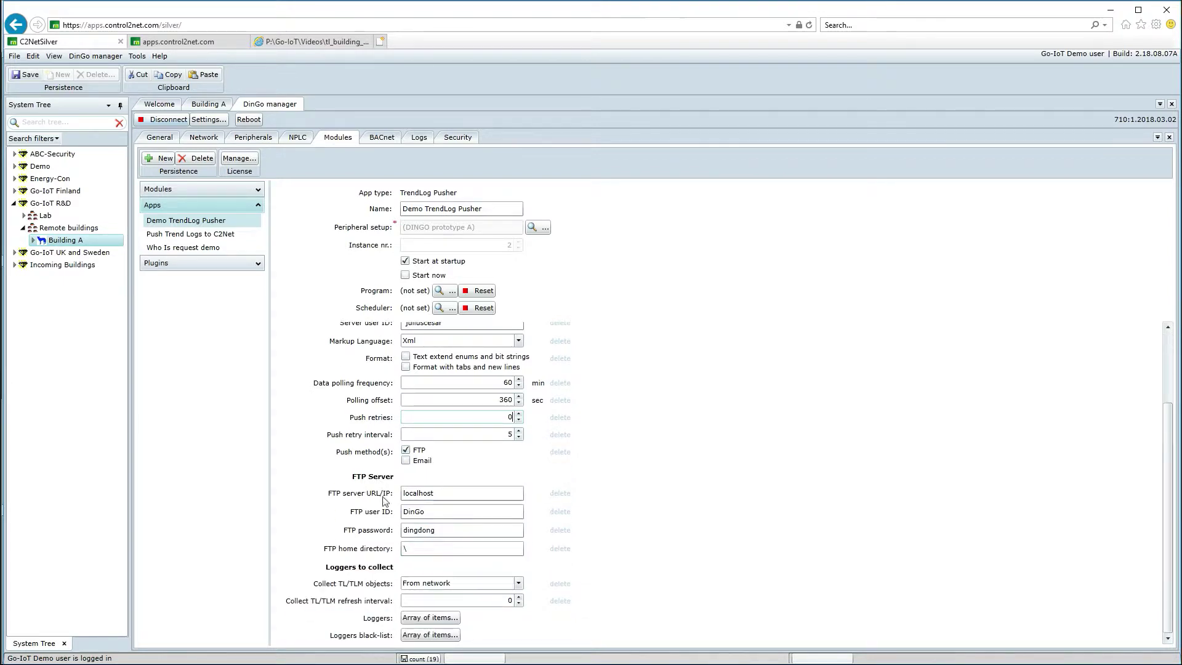
pyautogui.doubleClick(453, 491)
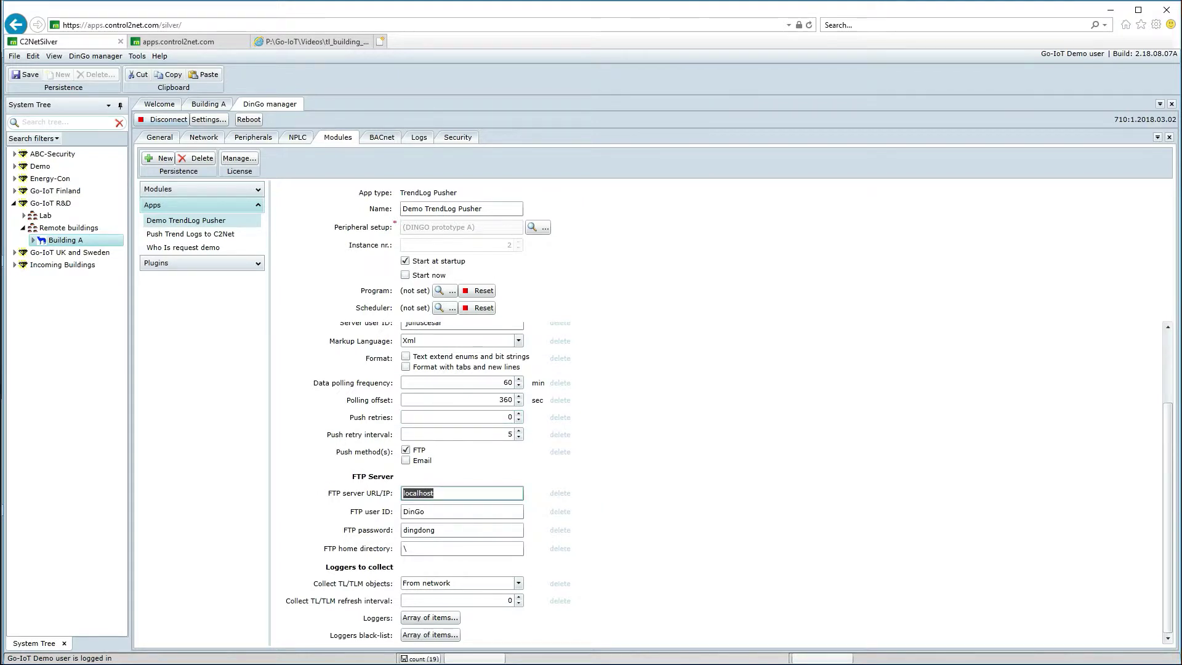
pyautogui.write('ftp.mysite.com')
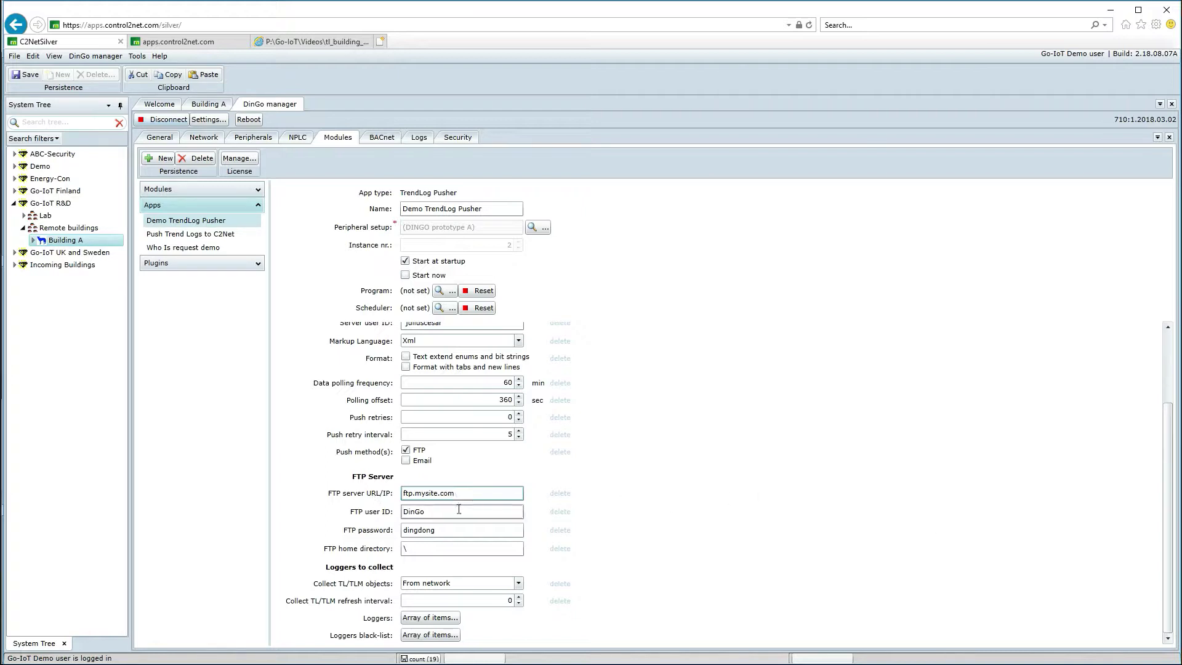
# Step: Enter the new FTP user ID and password, and move on to the home directory
pyautogui.press('Tab')
pyautogui.write('rugla')
pyautogui.doubleClick(465, 530)
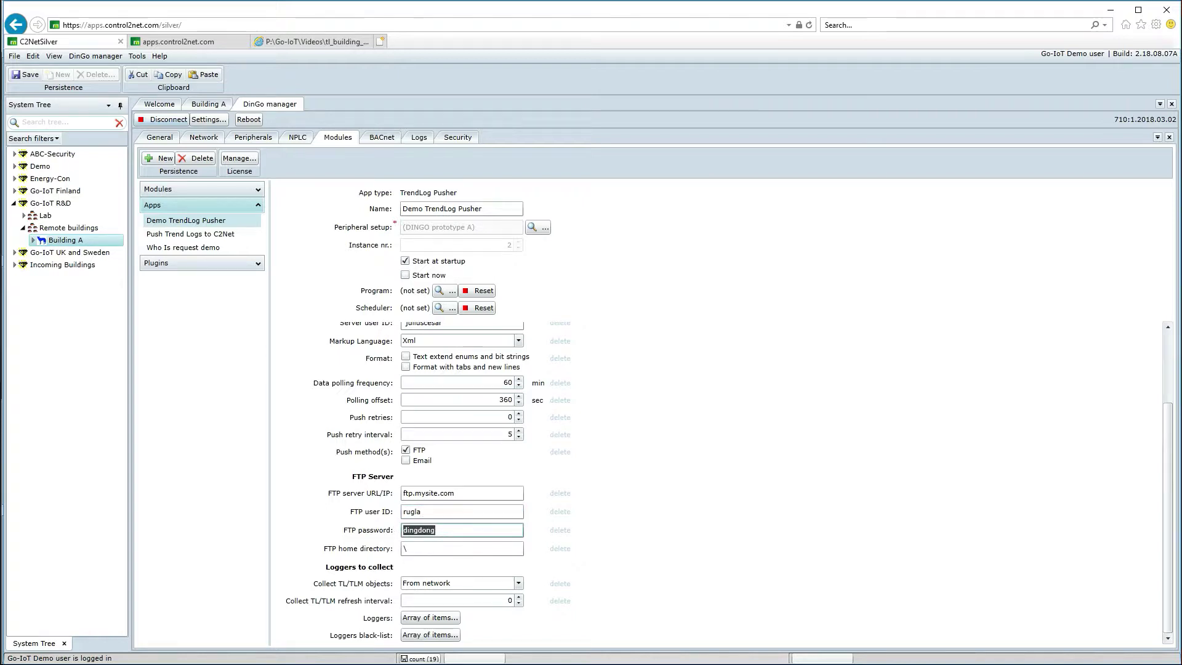
pyautogui.write('mypassword1234')
pyautogui.click(425, 548)
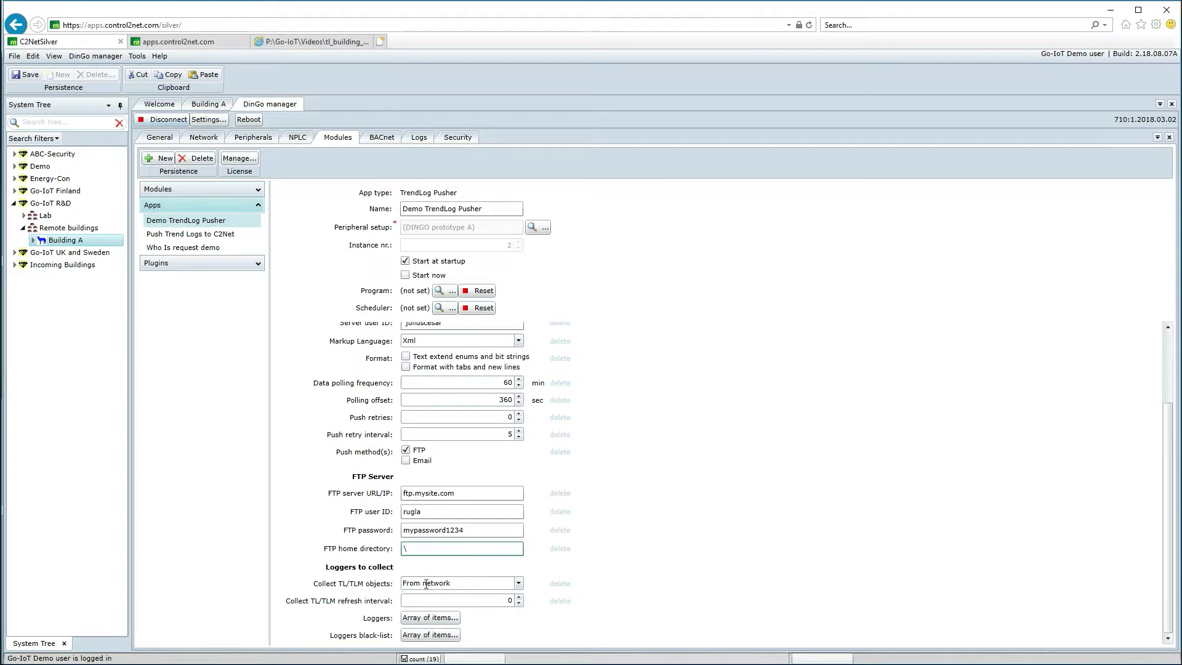
pyautogui.click(519, 585)
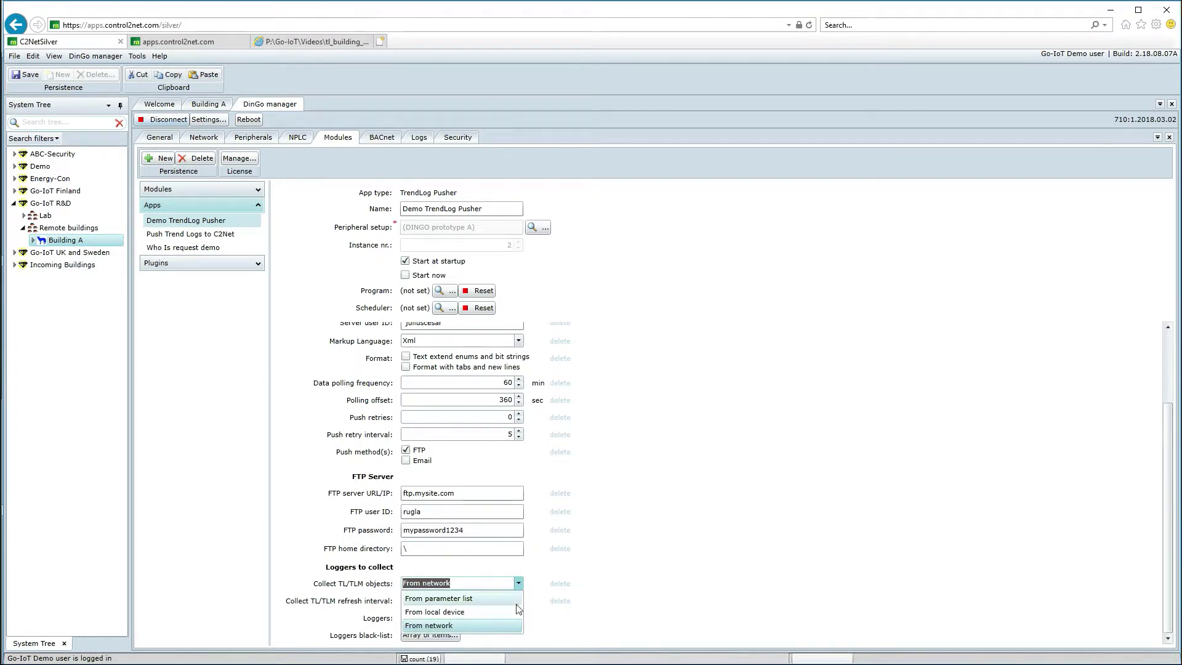
# Step: Collect TL/TLM objects from the local device and confirm the Loggers black-list is empty
pyautogui.click(451, 612)
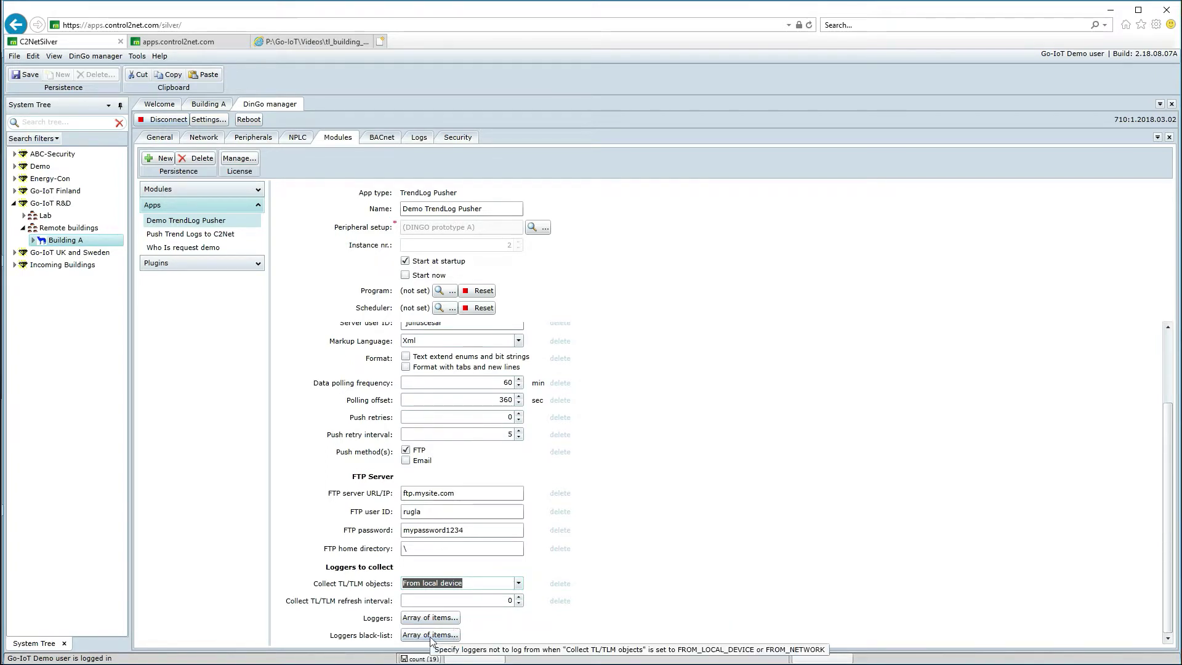
pyautogui.click(430, 636)
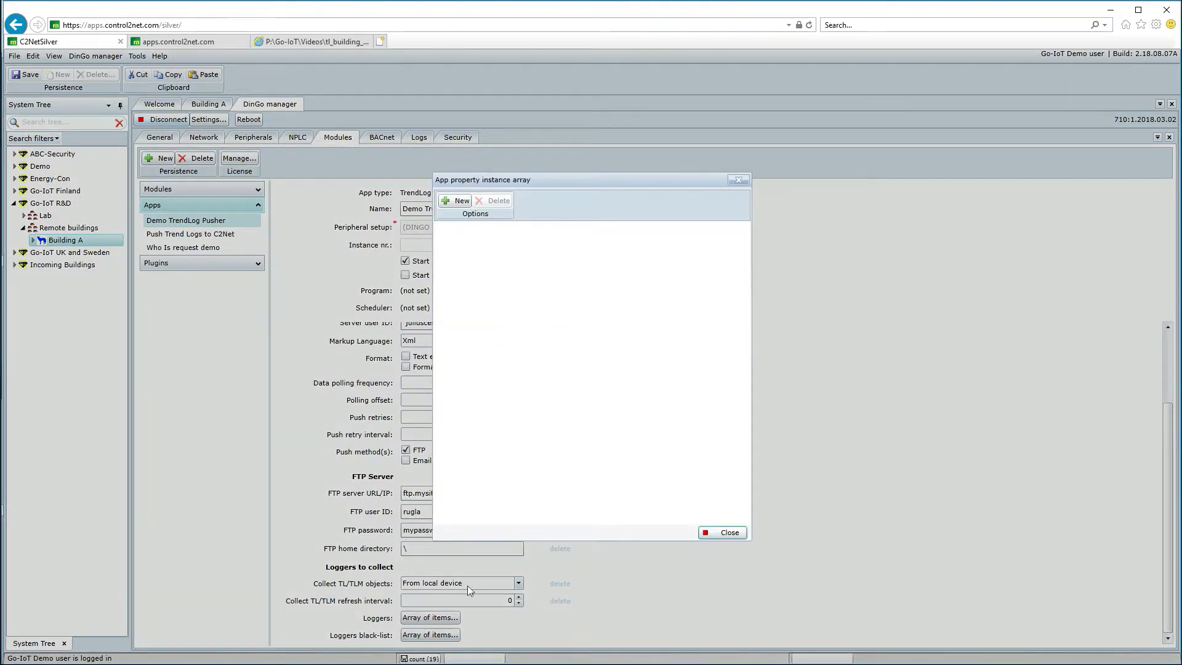
pyautogui.click(731, 533)
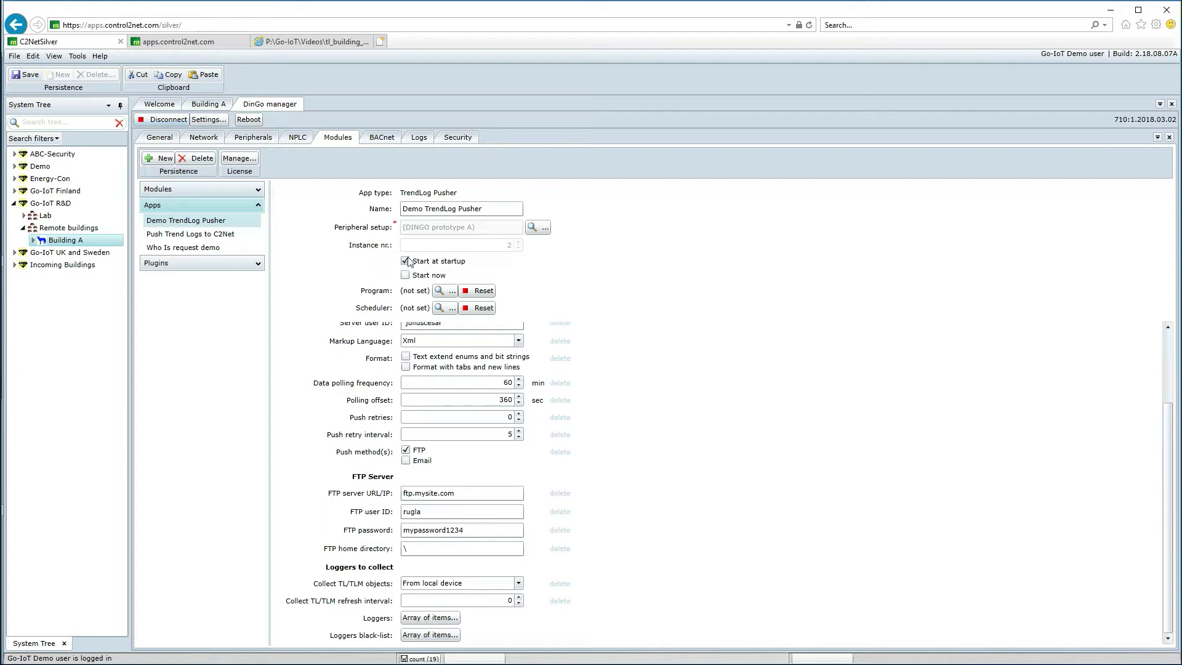
# Step: Save the TrendLog Pusher settings without restarting the DinGo server, then view the pushed XML tab
pyautogui.click(28, 75)
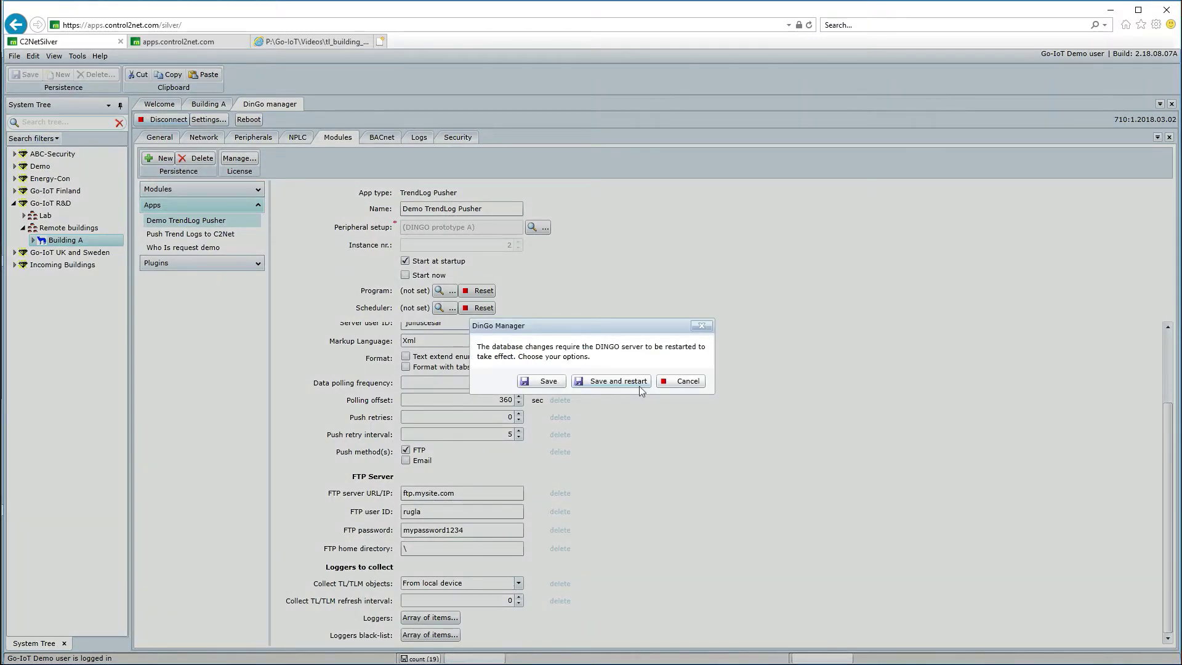
pyautogui.click(687, 382)
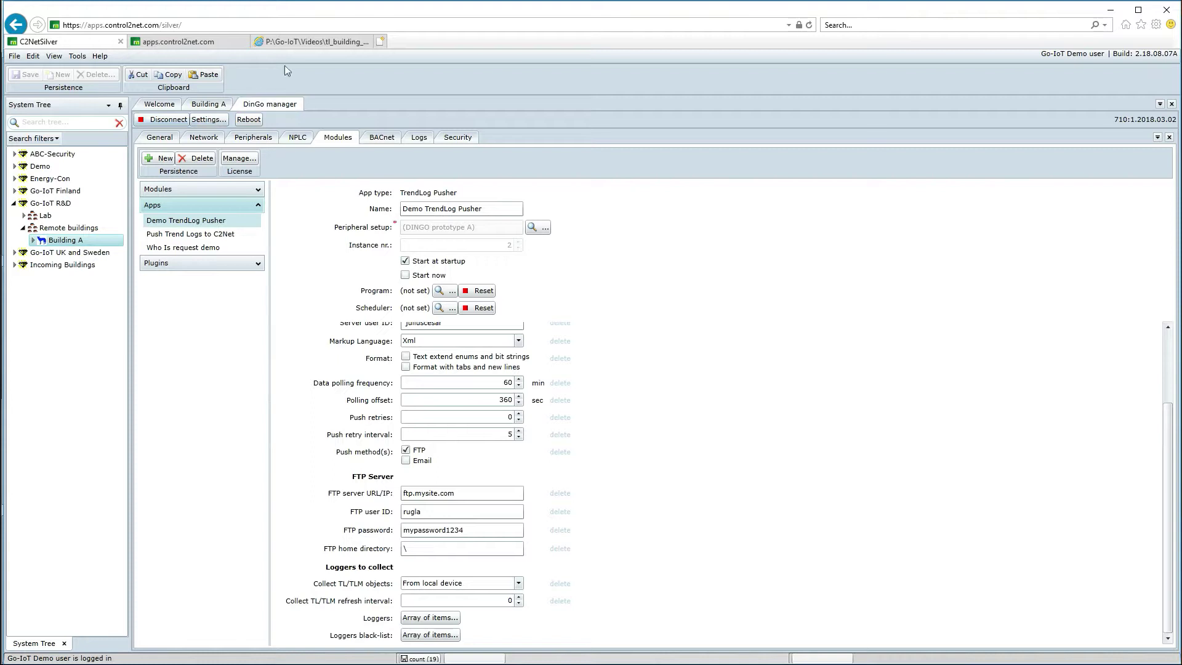
pyautogui.click(300, 42)
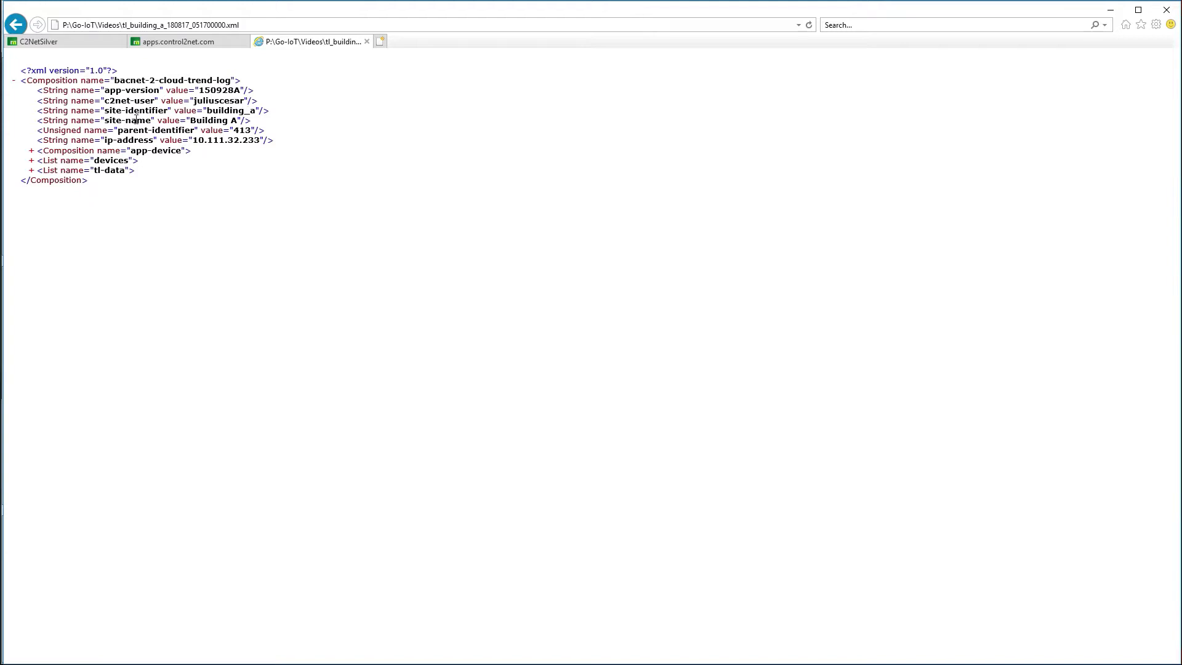
# Step: Expand the app-device section and devices list of the trend-log XML to inspect Building A DINGO's details
pyautogui.click(32, 152)
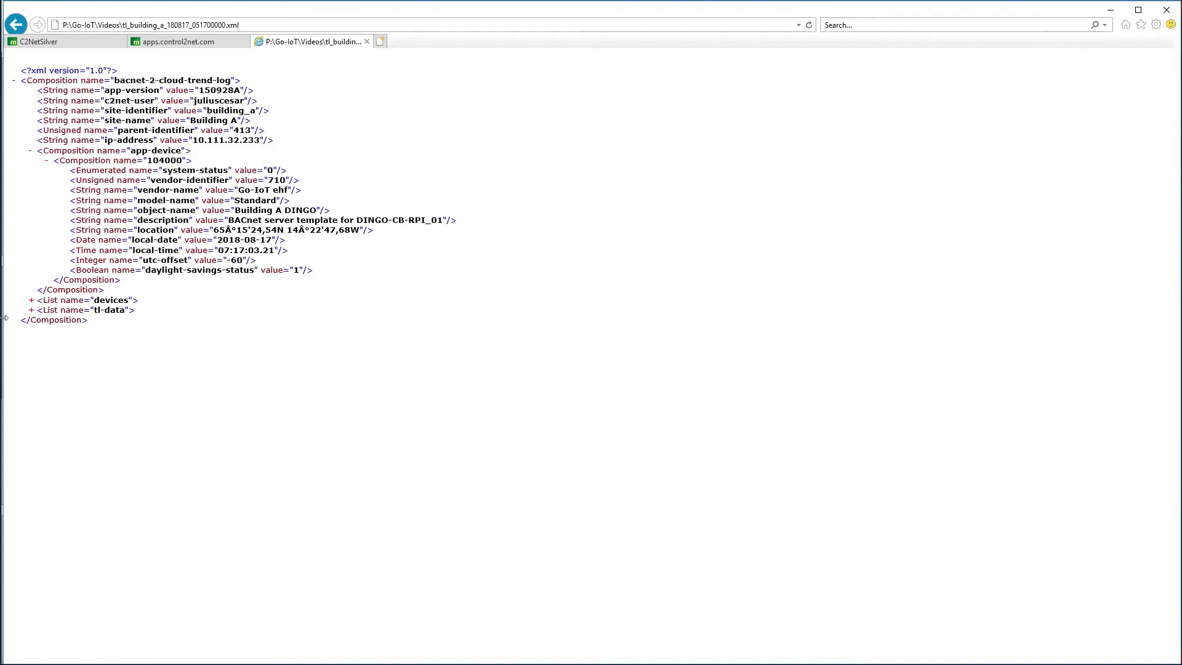
pyautogui.click(31, 301)
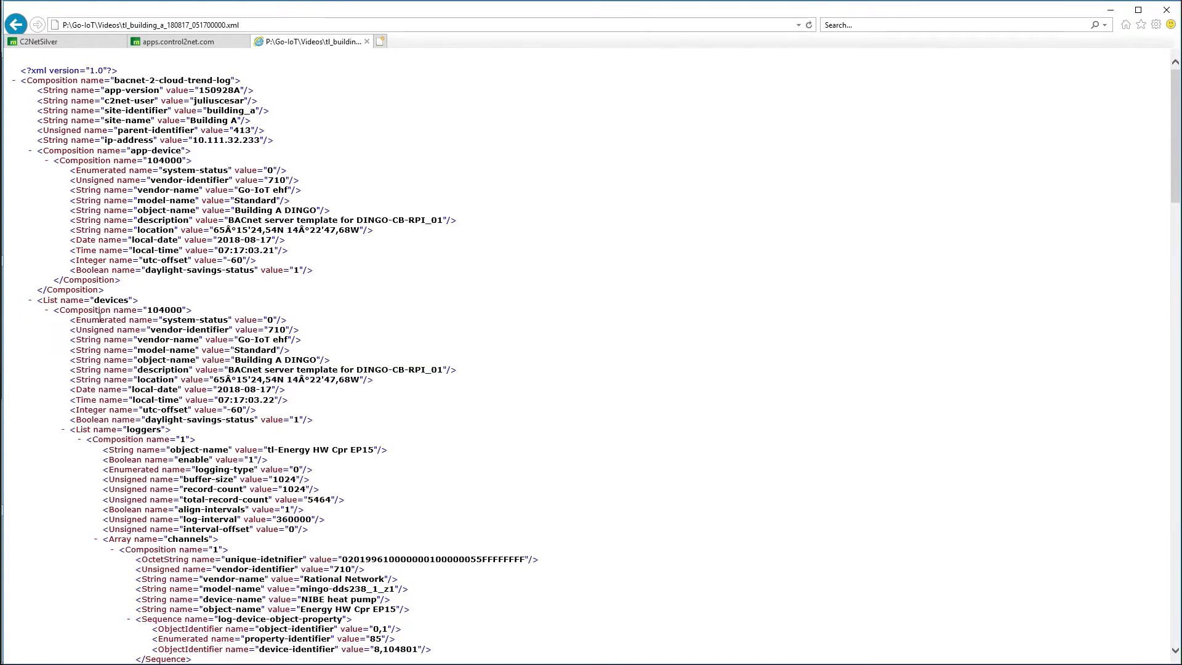
pyautogui.scroll(-15, 135, 419)
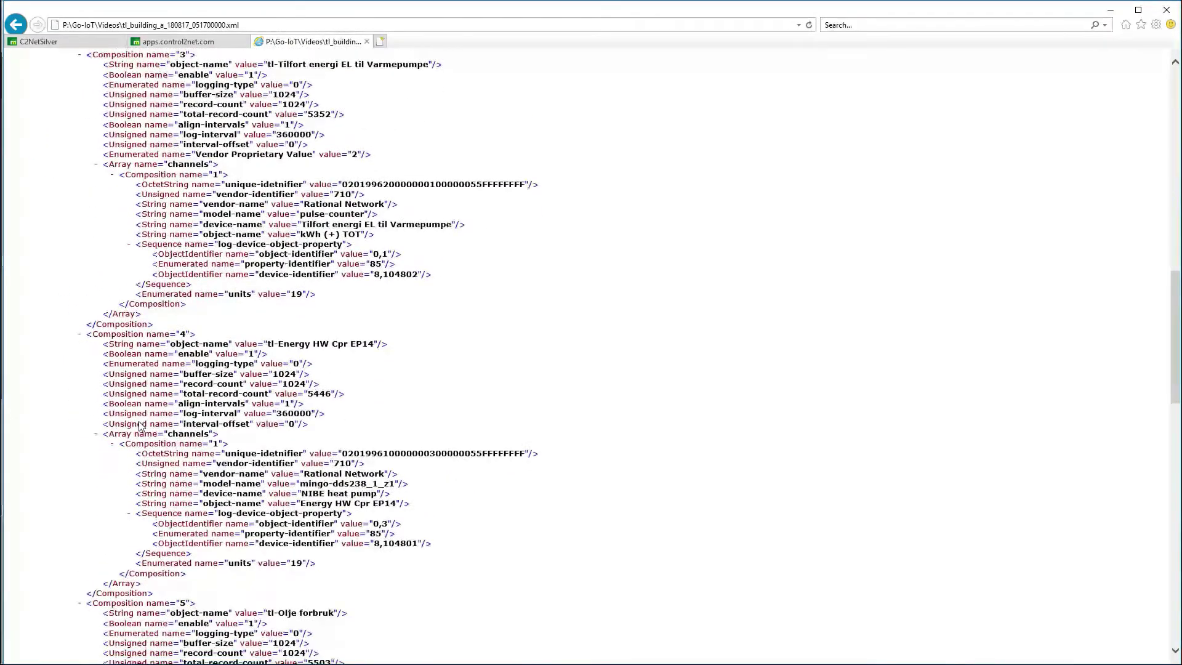
pyautogui.scroll(7, 140, 425)
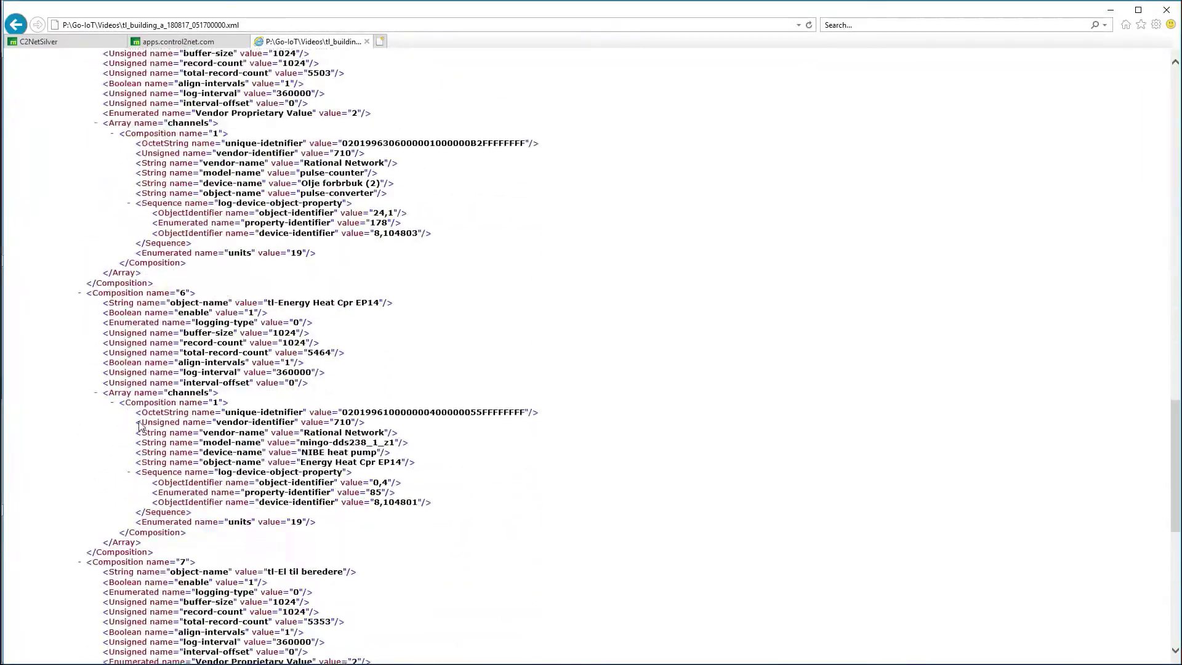
pyautogui.scroll(10, 147, 418)
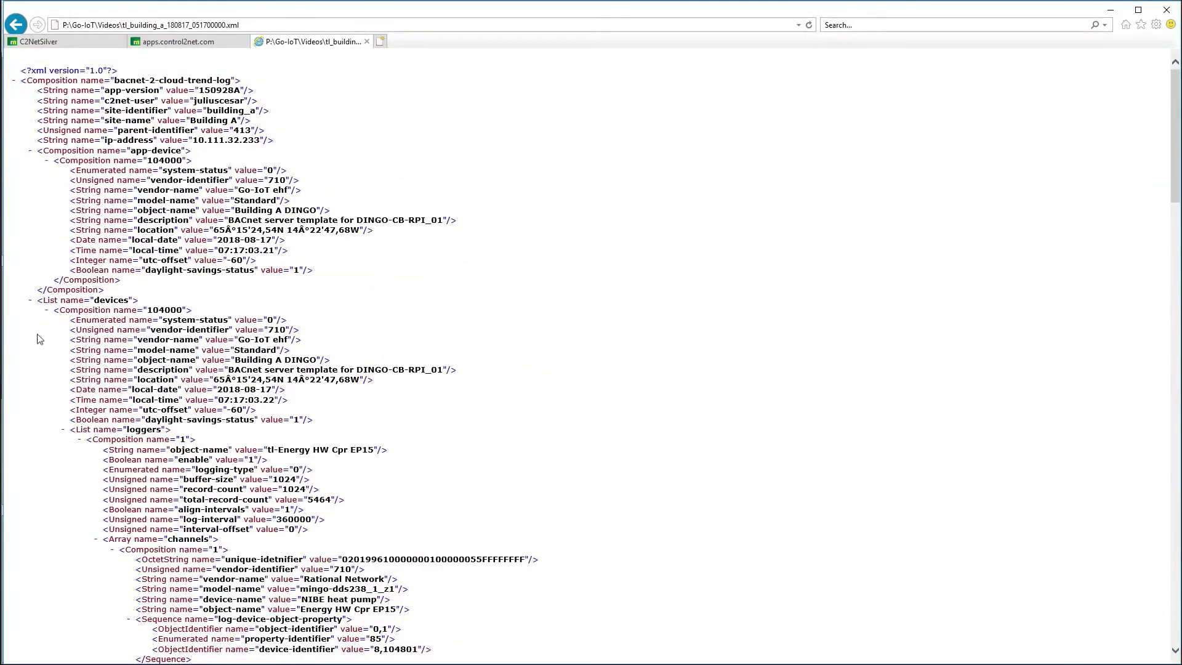
# Step: Collapse the devices list and expand tl-data to review the 2018-08-17T07:00:00 logged values
pyautogui.click(30, 301)
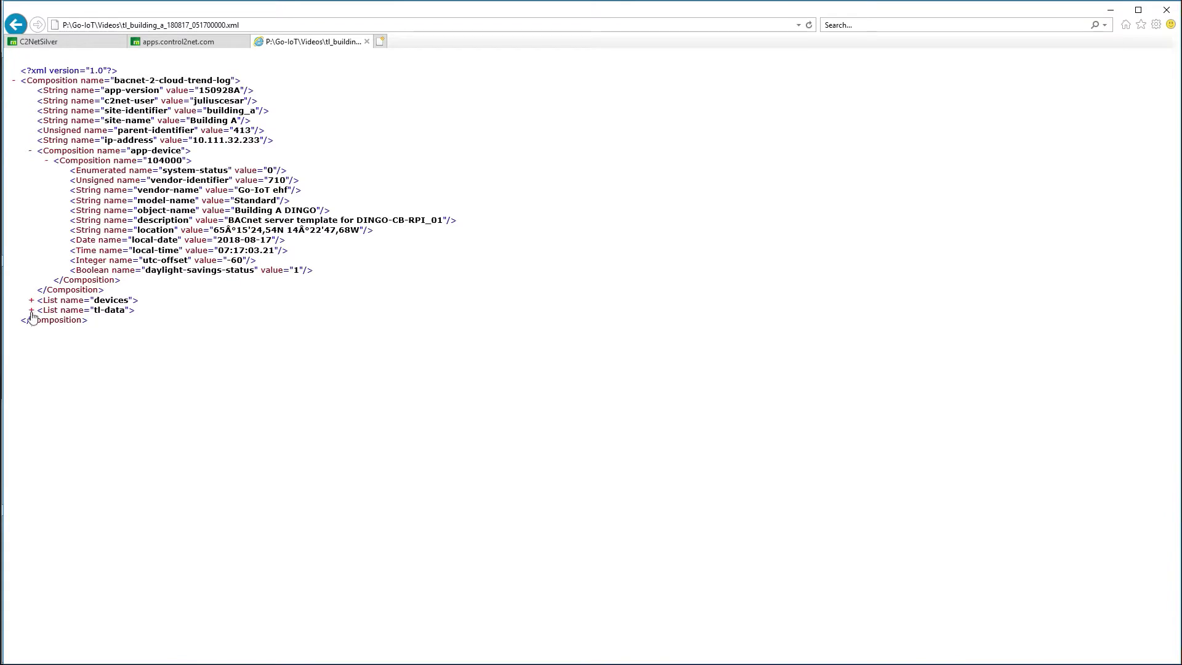
pyautogui.click(31, 310)
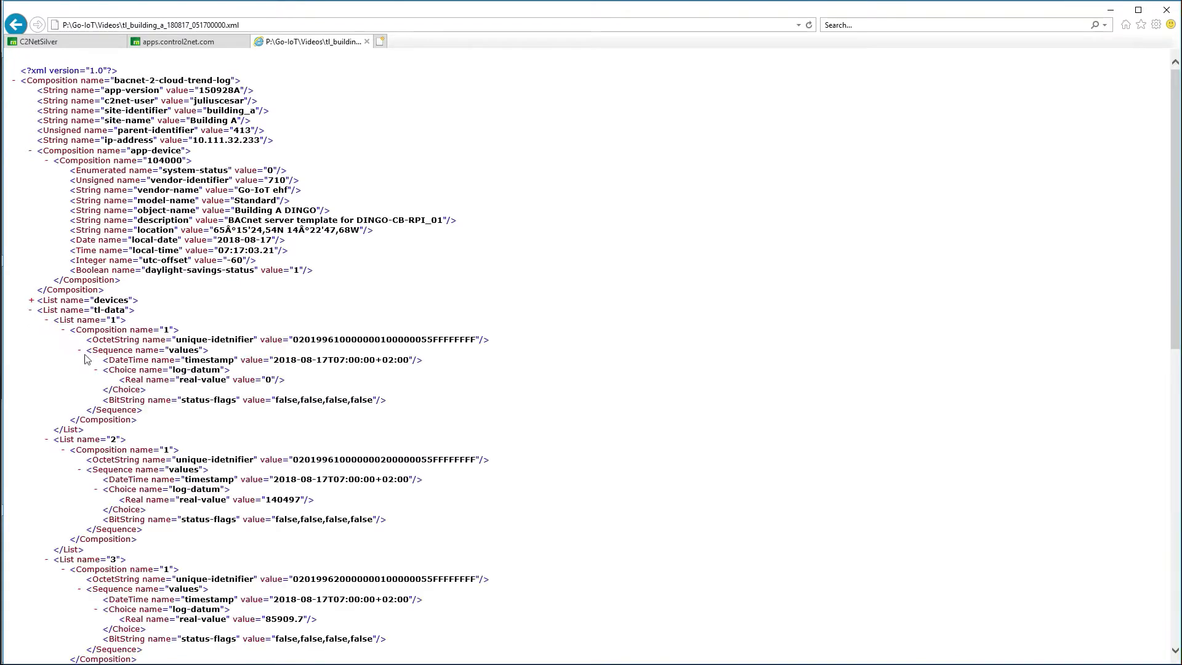
pyautogui.scroll(-5, 122, 348)
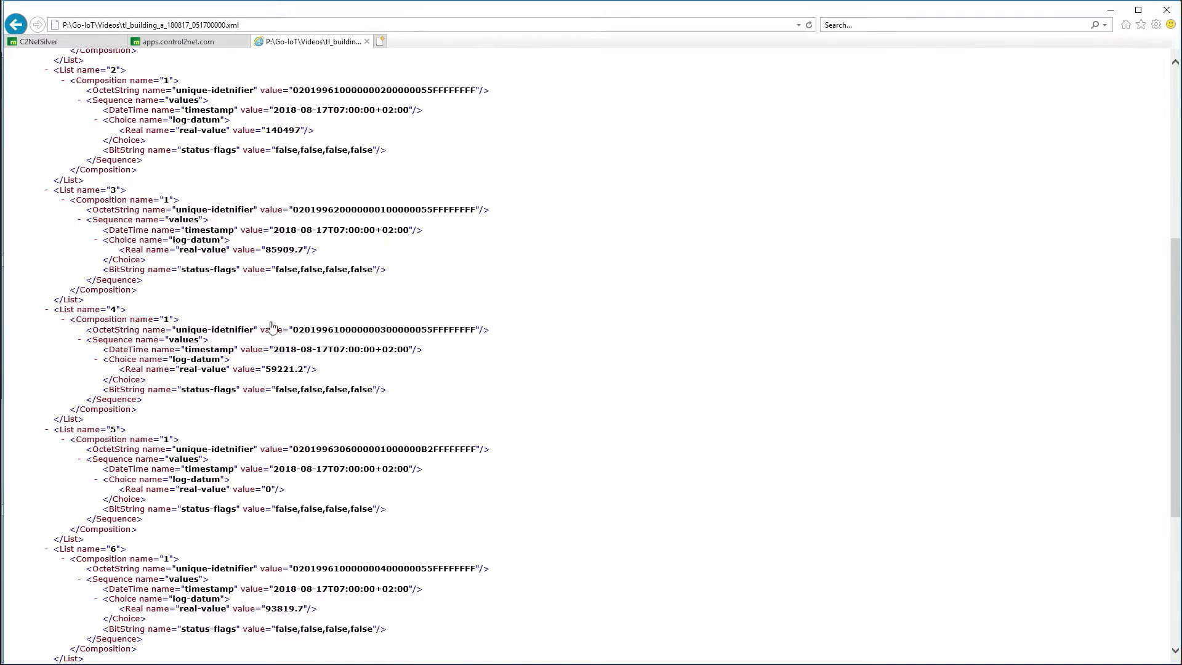
pyautogui.scroll(-4, 277, 391)
pyautogui.scroll(7, 285, 394)
pyautogui.scroll(2, 285, 389)
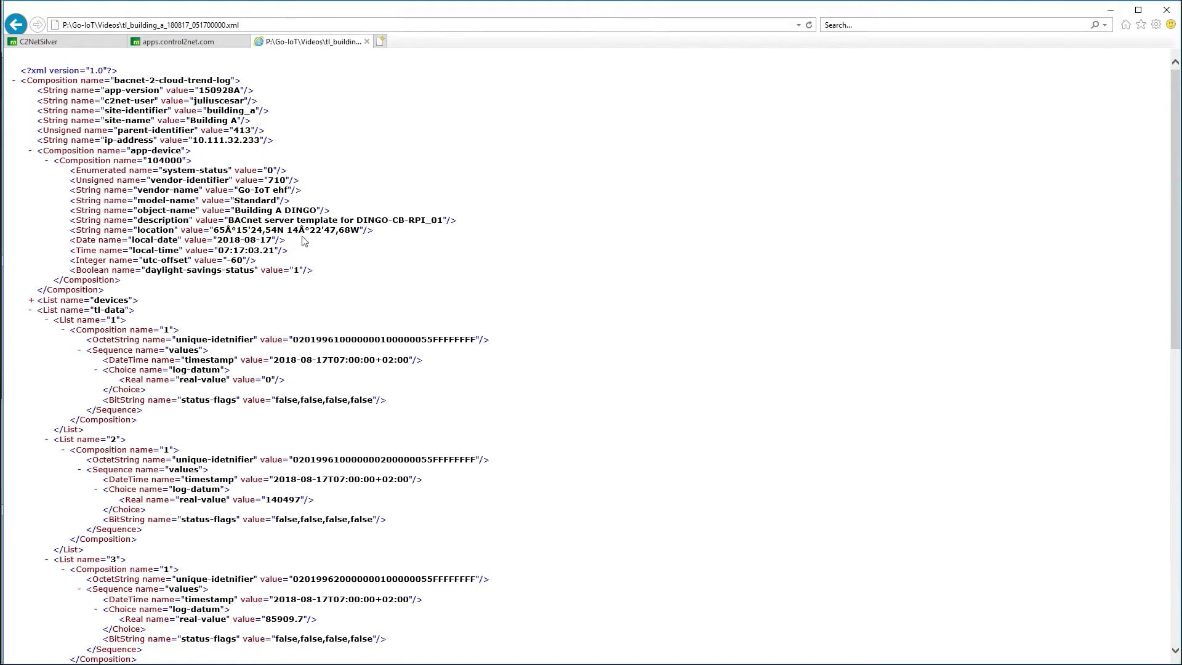
pyautogui.scroll(-3, 303, 242)
pyautogui.scroll(3, 302, 240)
# Step: Back in C2NetSilver, disconnect the DinGo manager from Building A's DinGo and discard the unsaved changes
pyautogui.click(54, 46)
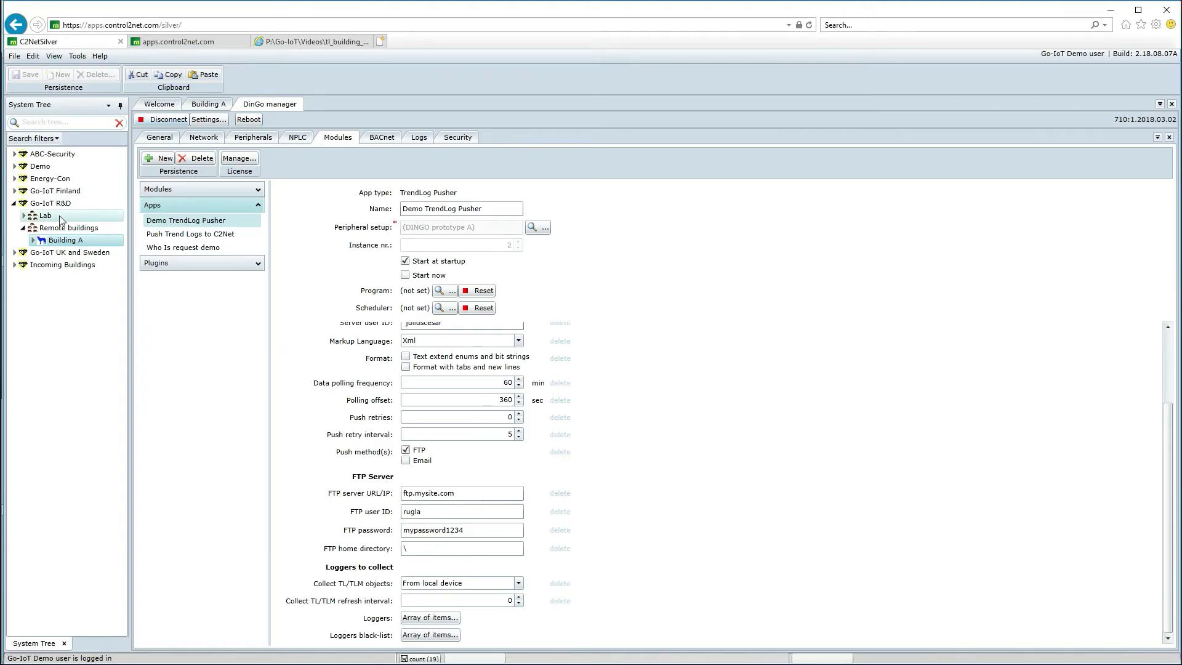
pyautogui.click(14, 267)
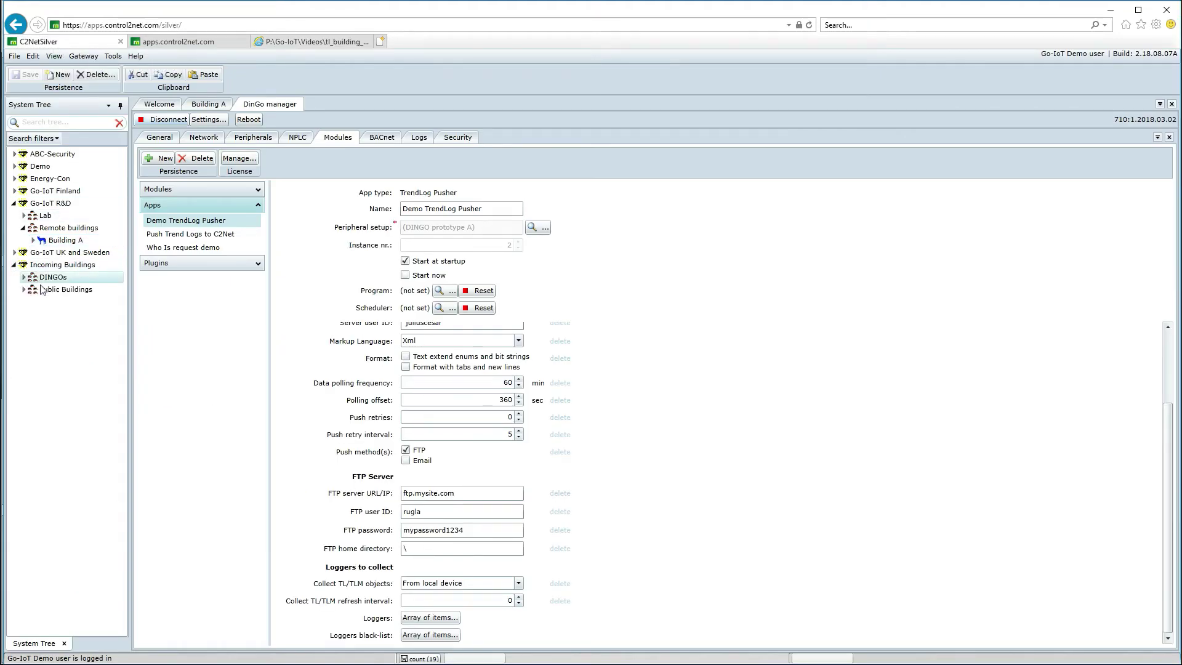
pyautogui.click(31, 276)
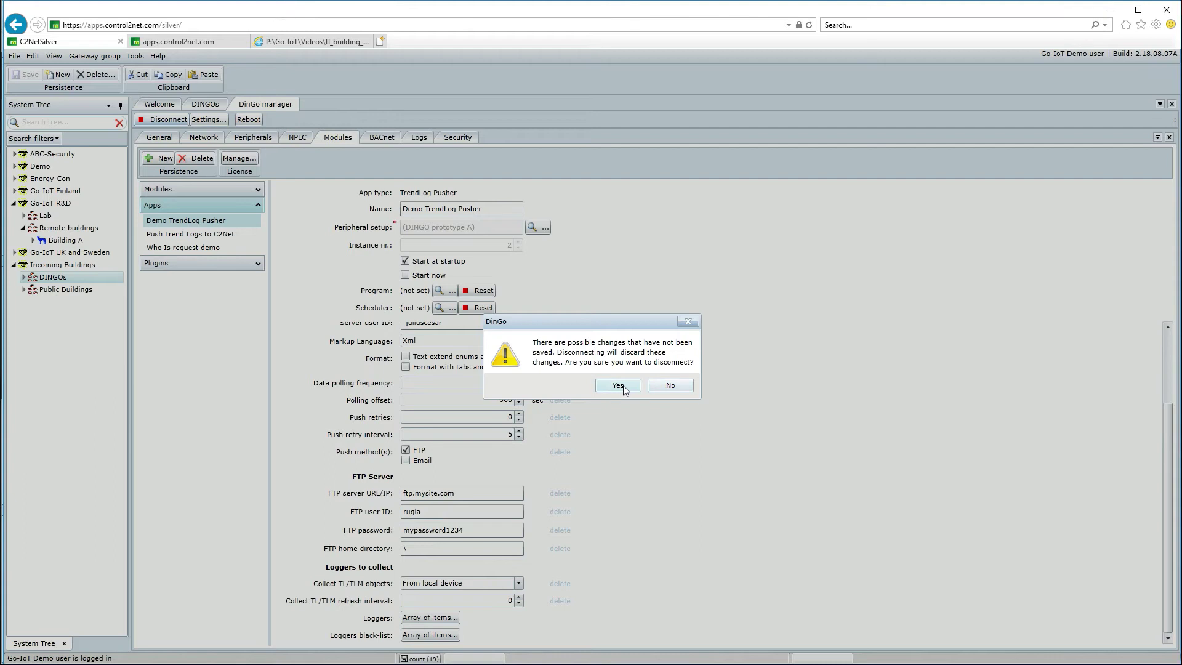
pyautogui.click(659, 385)
pyautogui.click(164, 123)
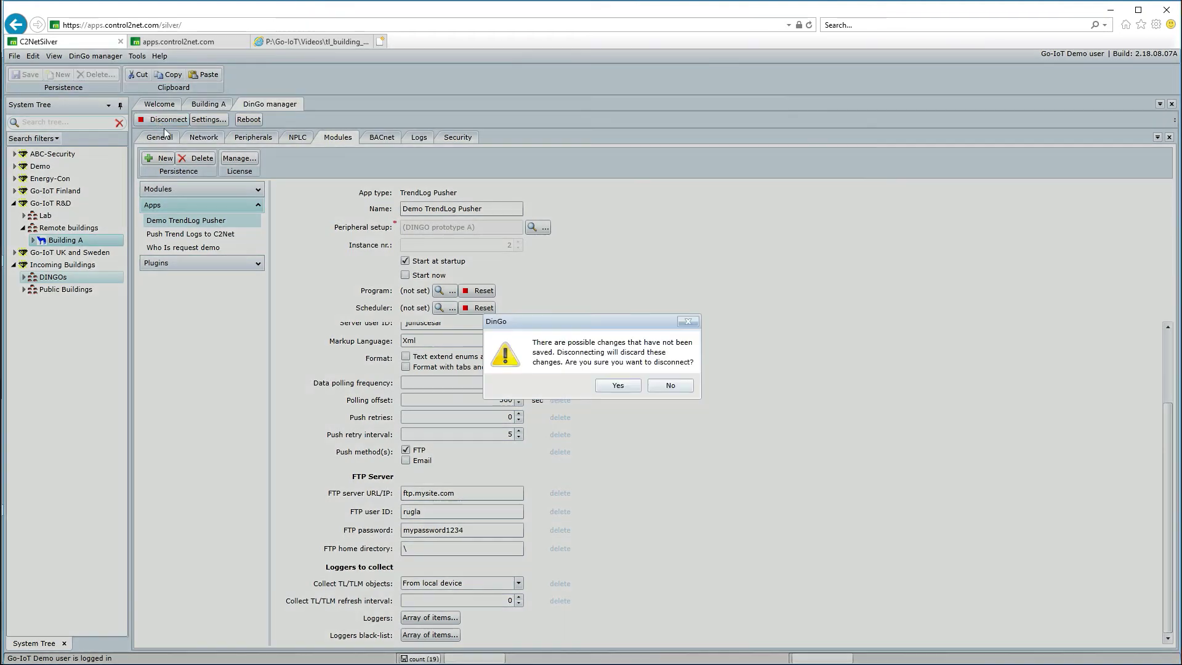
pyautogui.click(618, 385)
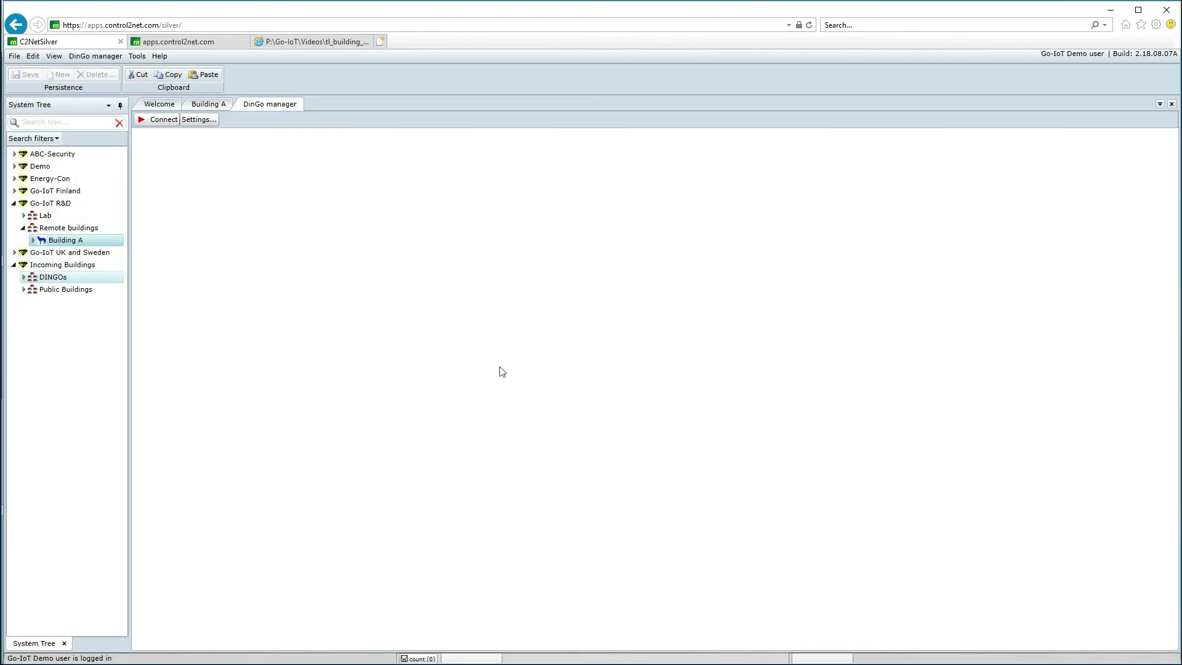
# Step: Expand DINGOs > Building A > NIBE heat pump - BT1 Outdoor temp and open its Log Data[C] variable (series 9707)
pyautogui.click(24, 278)
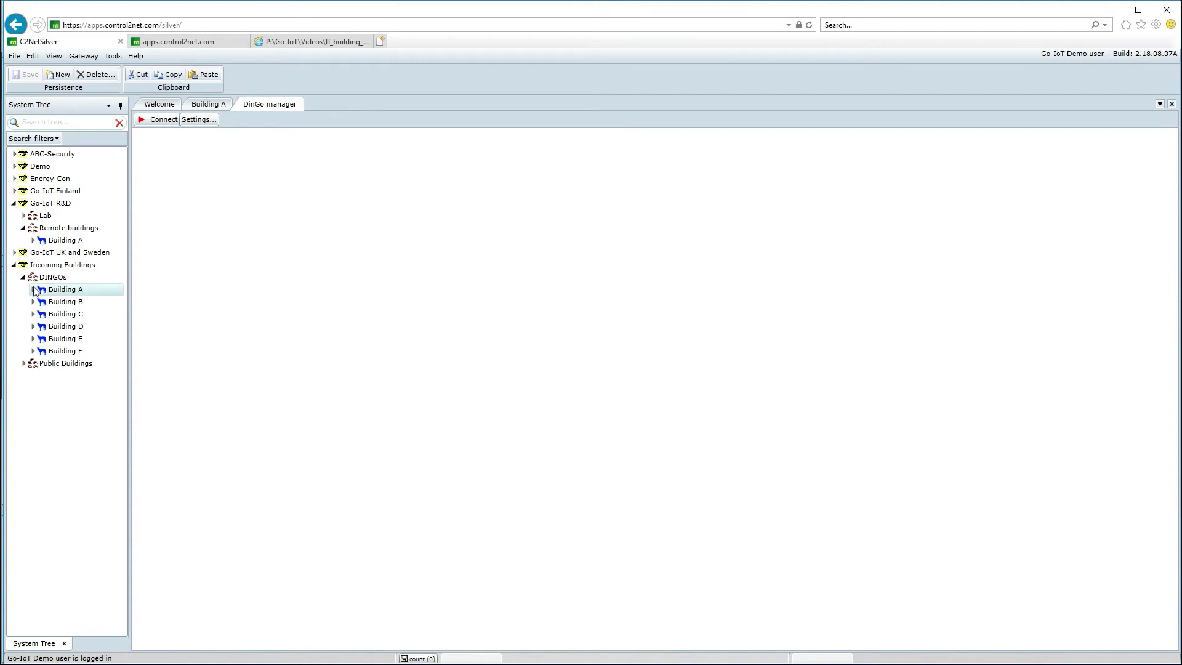
pyautogui.click(33, 289)
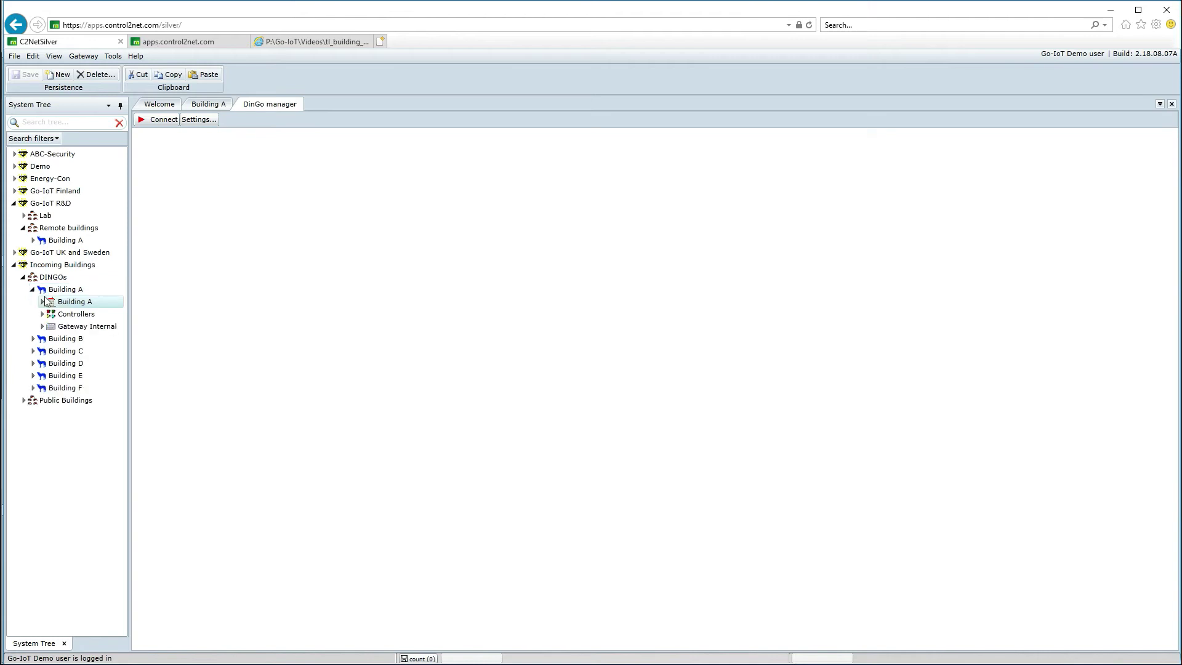
pyautogui.click(42, 302)
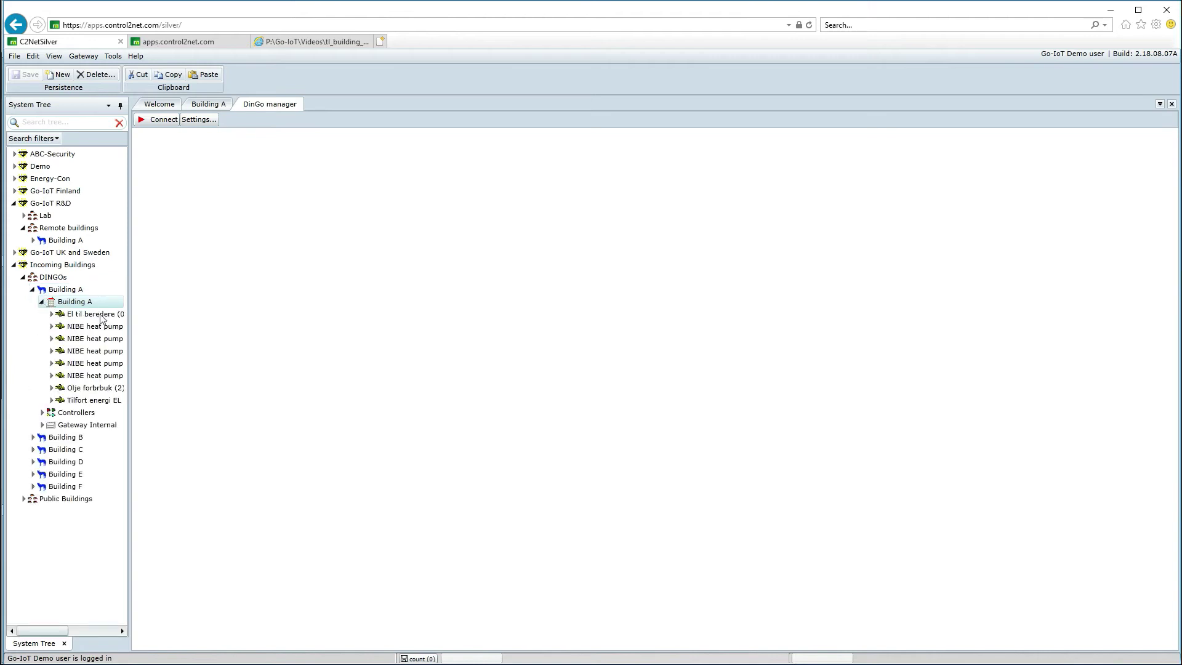
pyautogui.moveTo(130, 368); pyautogui.dragTo(177, 367)
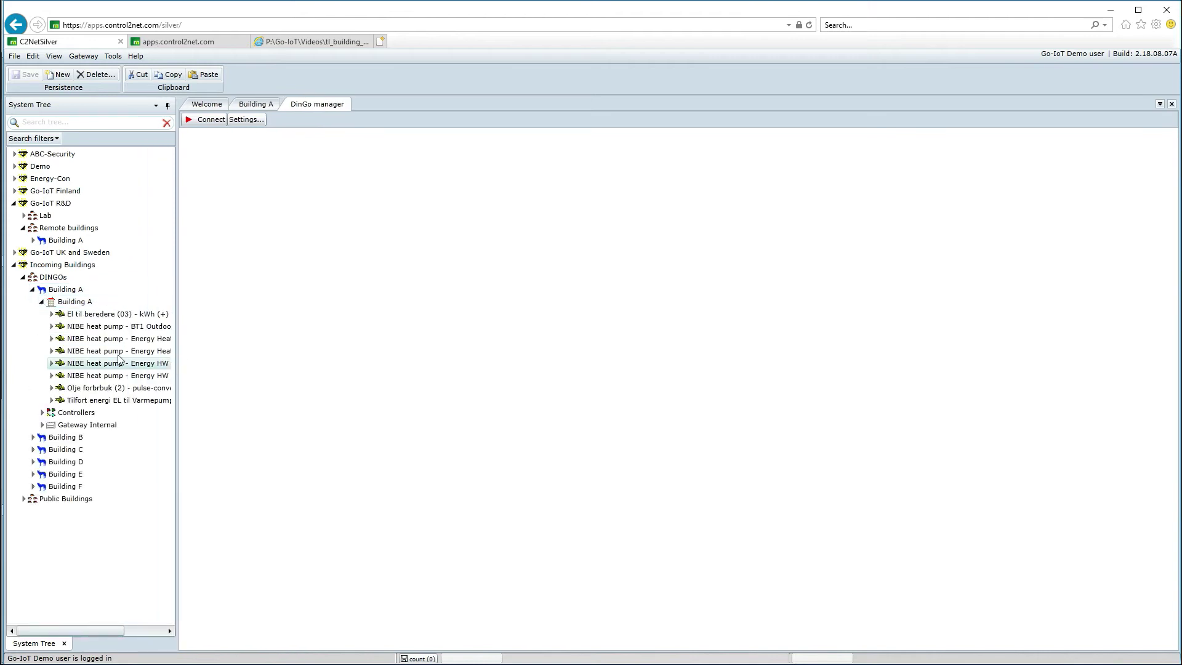
pyautogui.click(52, 327)
pyautogui.click(76, 340)
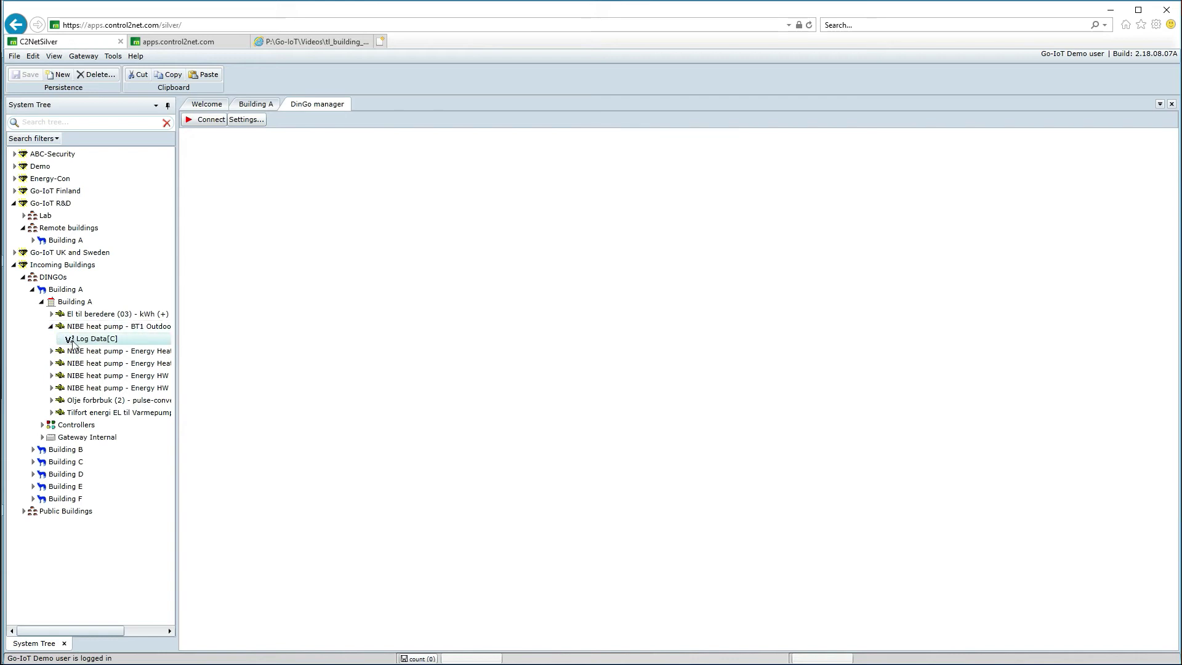
pyautogui.click(260, 106)
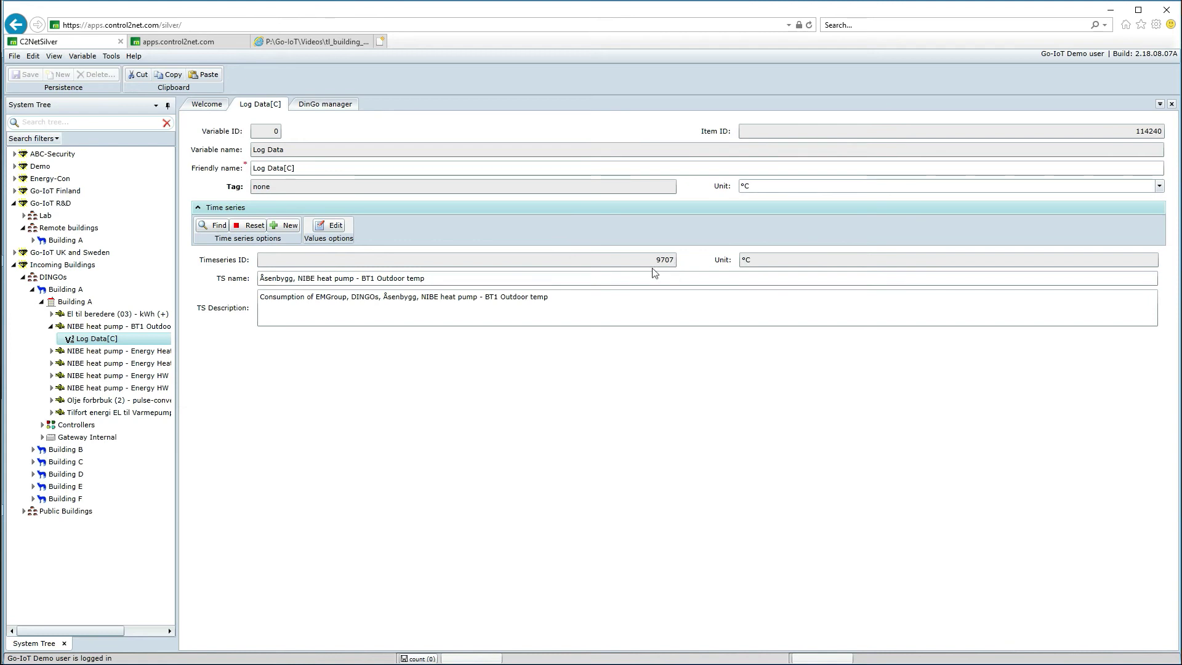
# Step: Load and review series 9707's hourly BT1 outdoor temperatures from 16 August 2018, then return to the XML tab
pyautogui.click(332, 227)
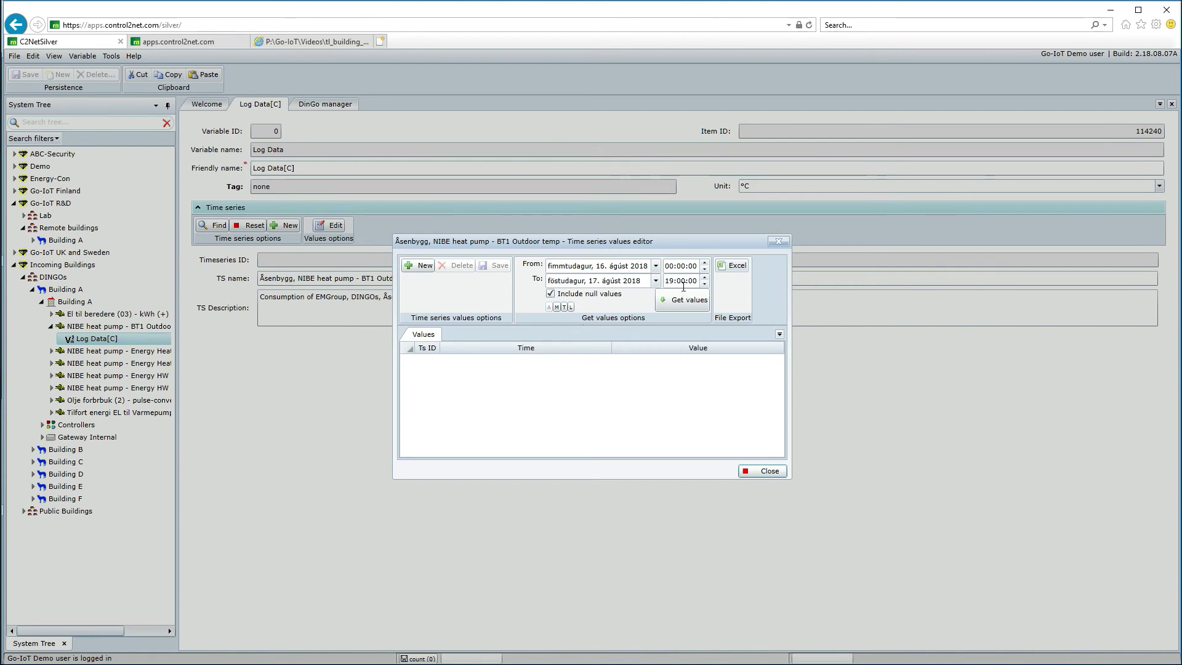
pyautogui.click(688, 304)
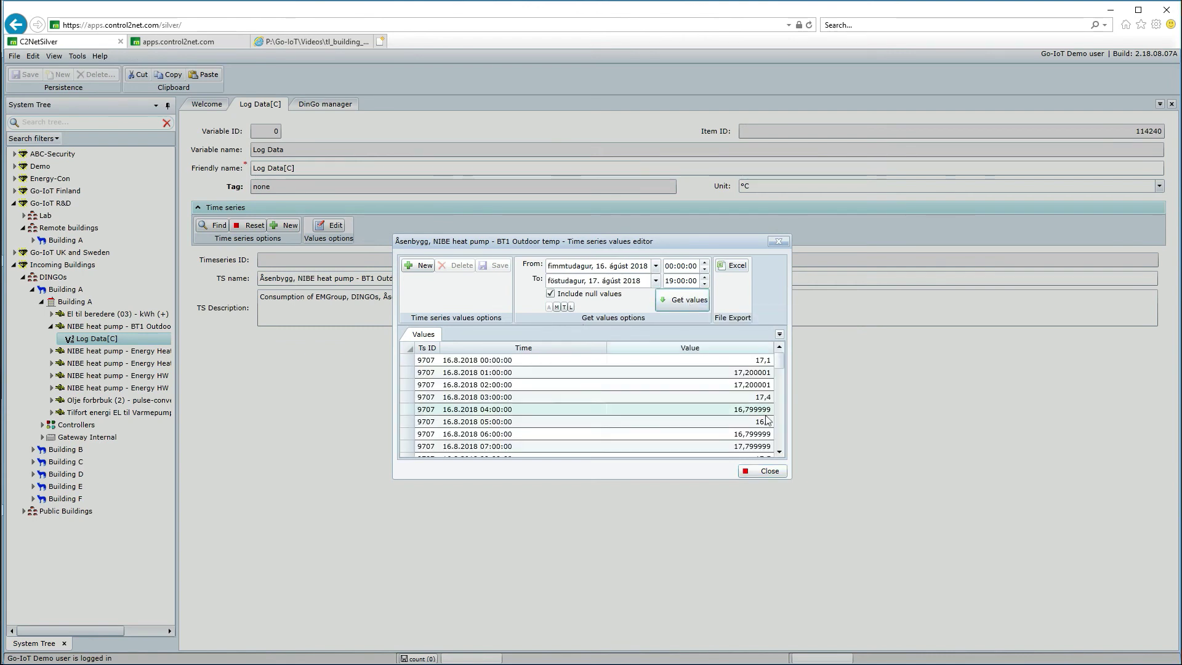
pyautogui.moveTo(780, 362)
pyautogui.mouseDown()
pyautogui.moveTo(783, 439)
pyautogui.moveTo(788, 349)
pyautogui.mouseUp()
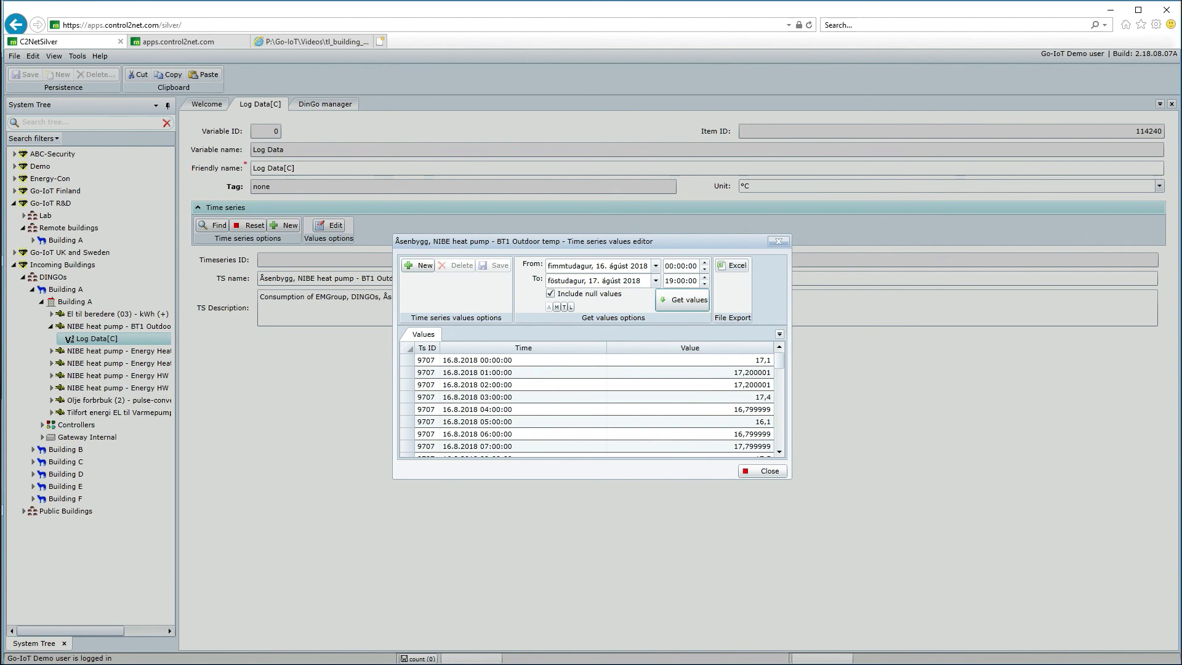
pyautogui.click(310, 42)
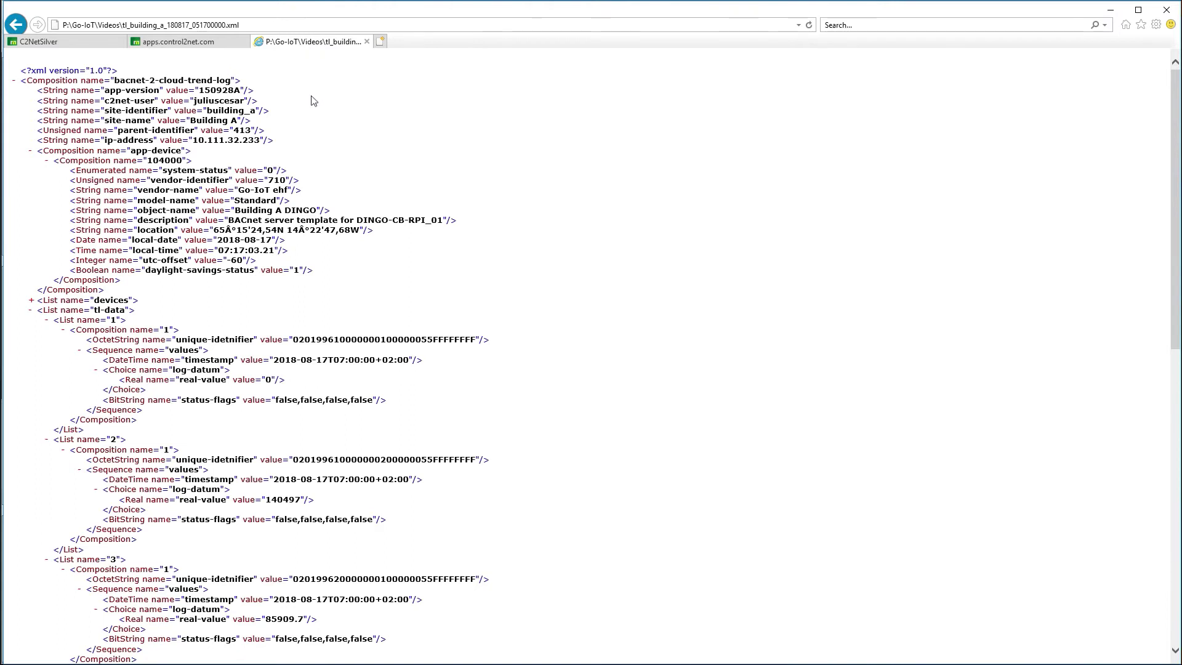